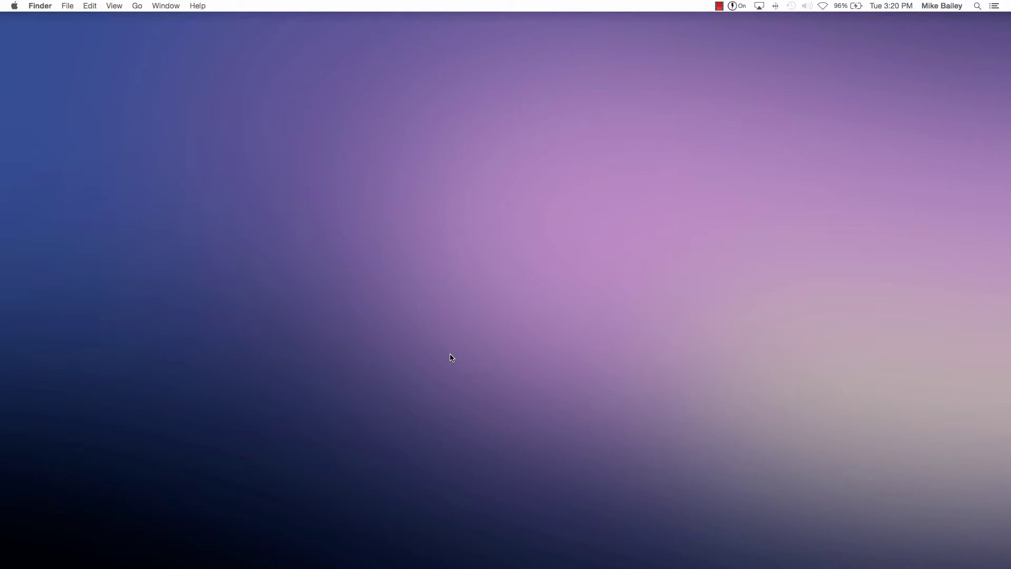
Step: Load the TouchKeysAdvanced.ncc configuration to show the TCHKEYS page with knobs on CC 118–111
mouse_move(369, 566)
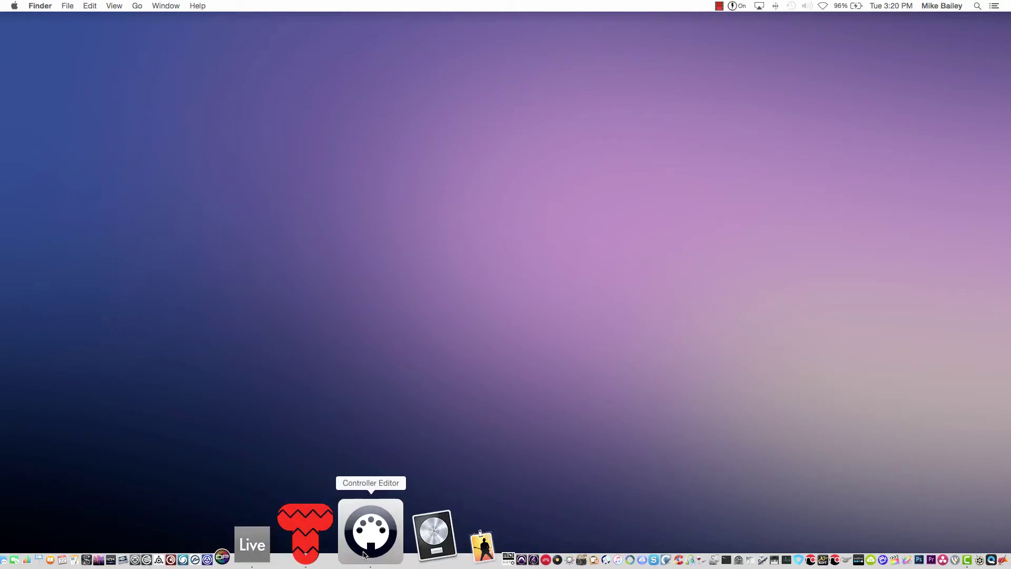
left_click(365, 553)
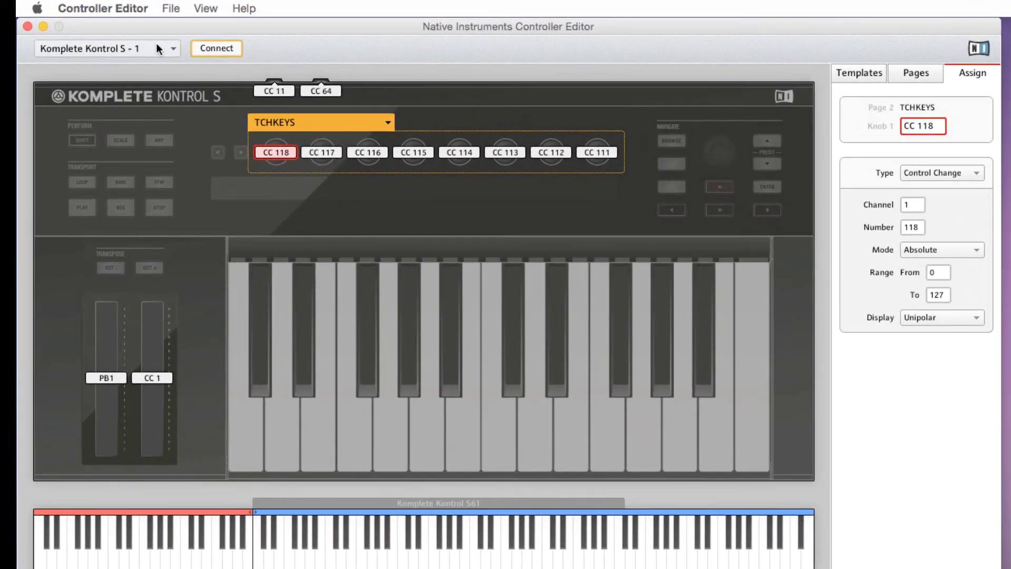
left_click(169, 8)
left_click(239, 32)
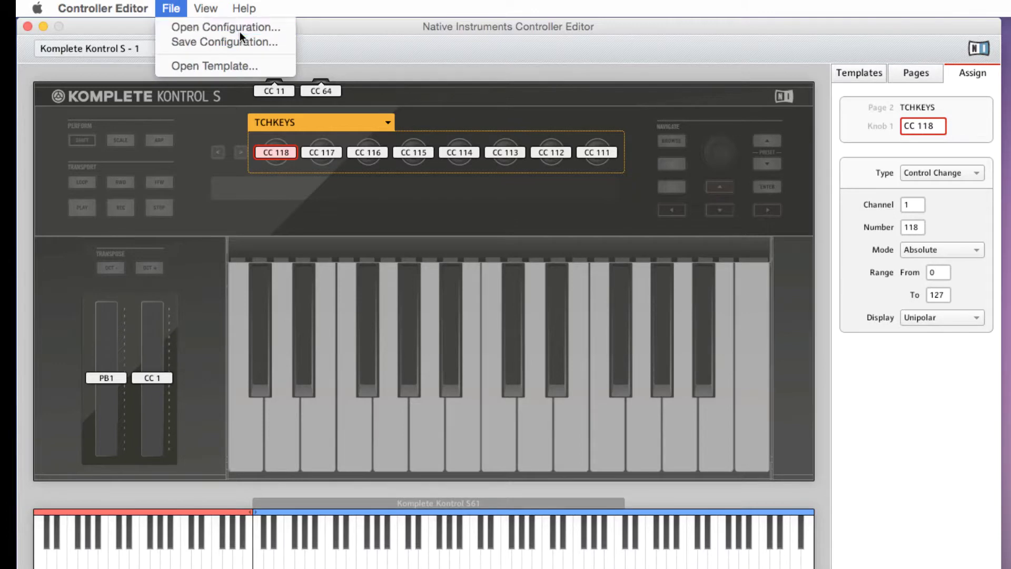
left_click(1004, 196)
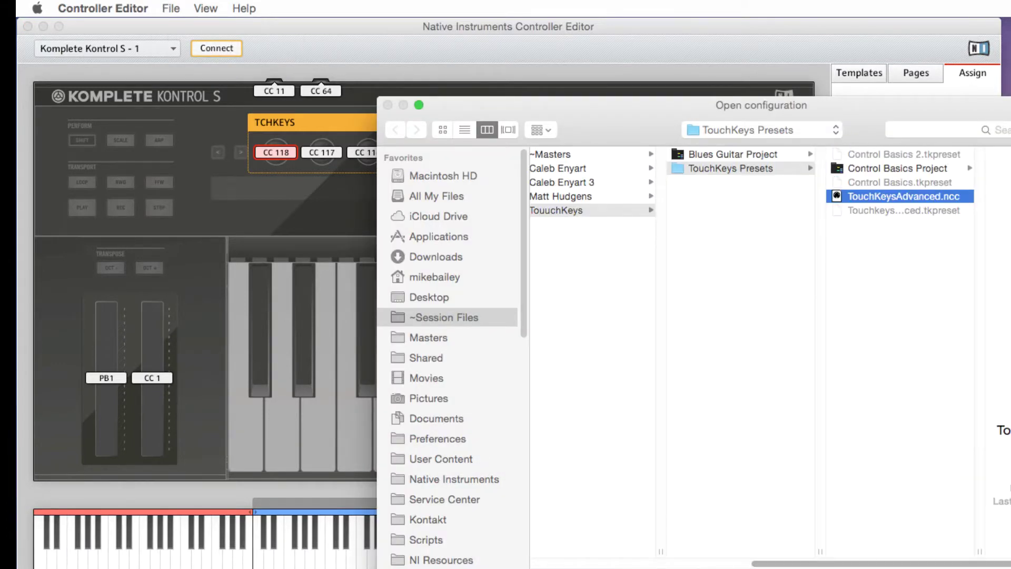
key("Return")
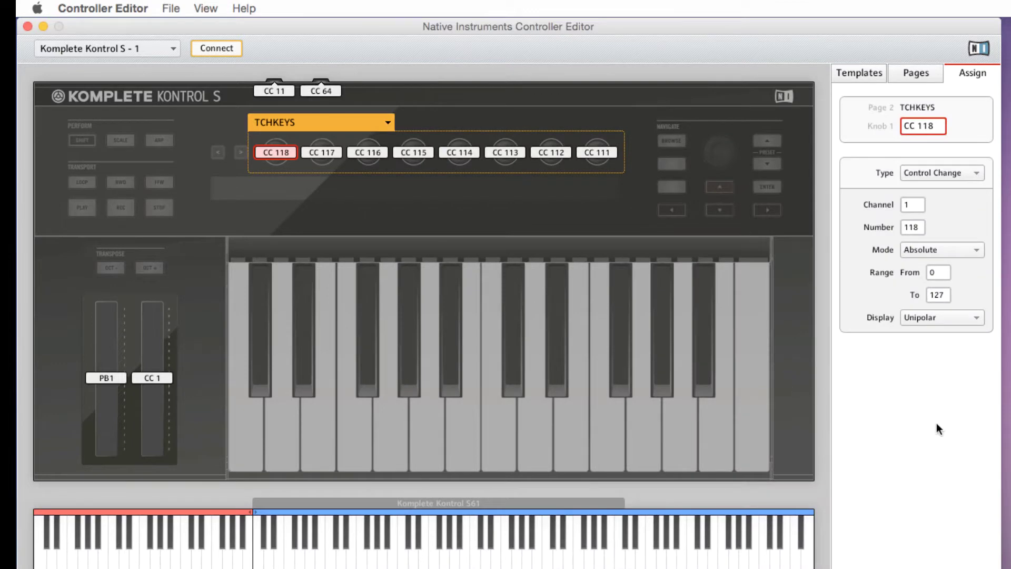
left_click(327, 125)
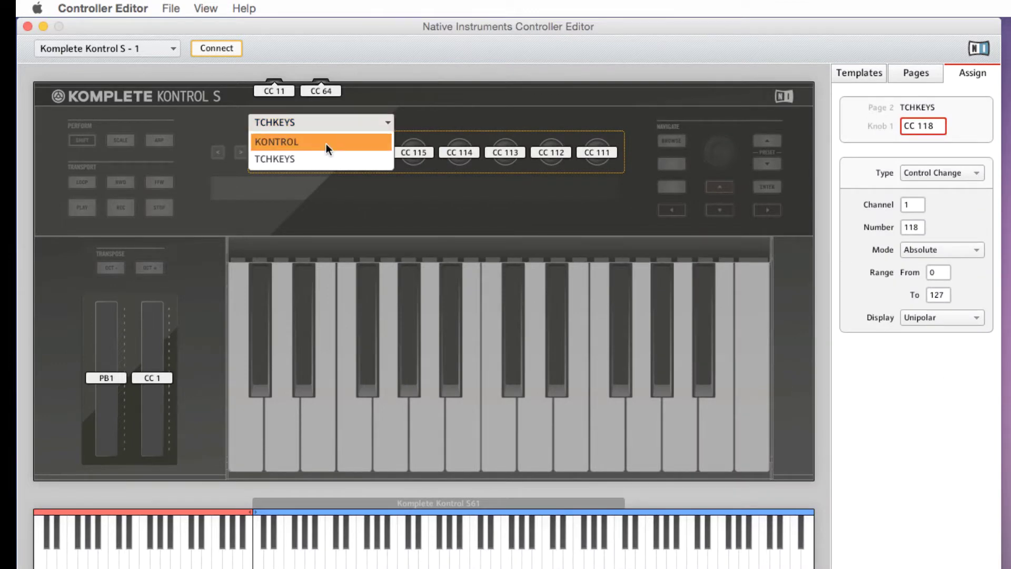
Step: Show the KONTROL page and try the TCHKYSplit template before settling back on TCHKYFull
left_click(326, 143)
left_click(868, 73)
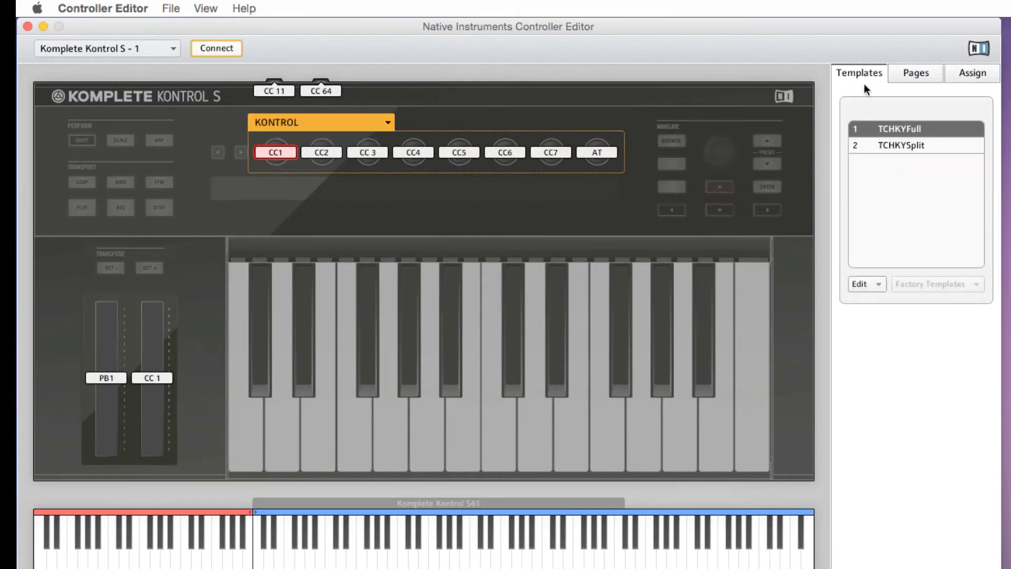
left_click(898, 144)
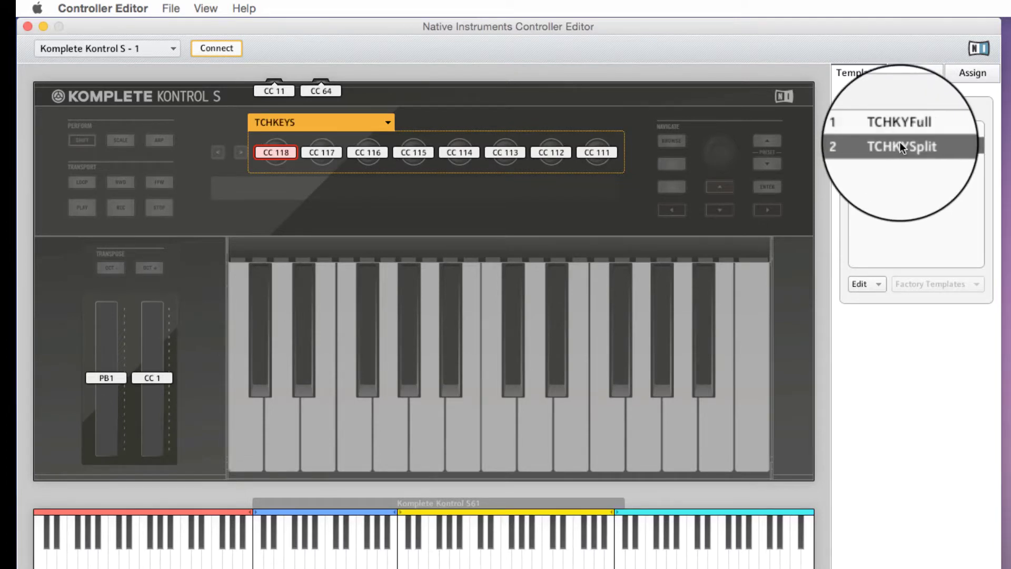
left_click(902, 128)
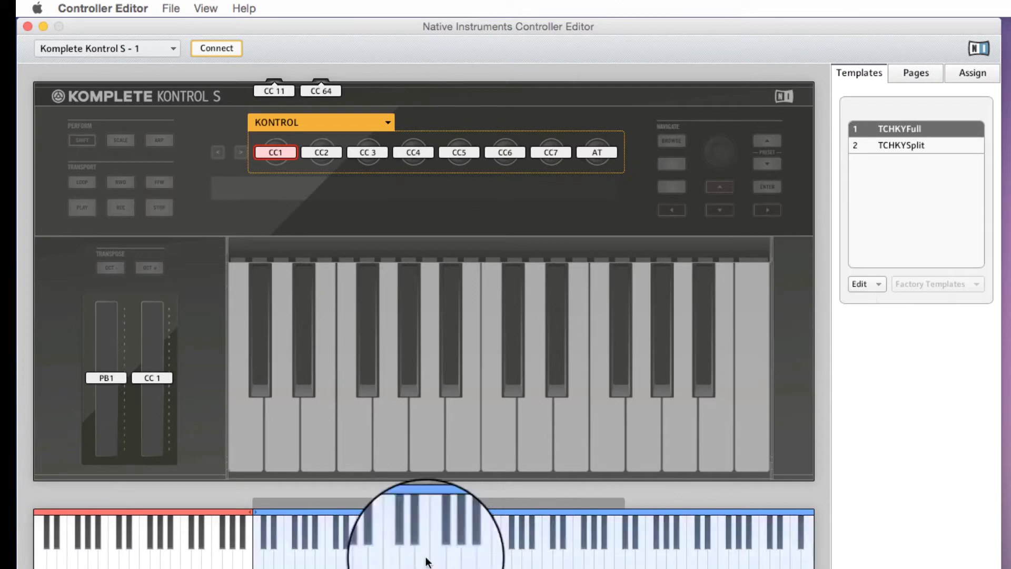
Step: Inspect the blue key zone and the CC1 and AT knob assignments
left_click(387, 533)
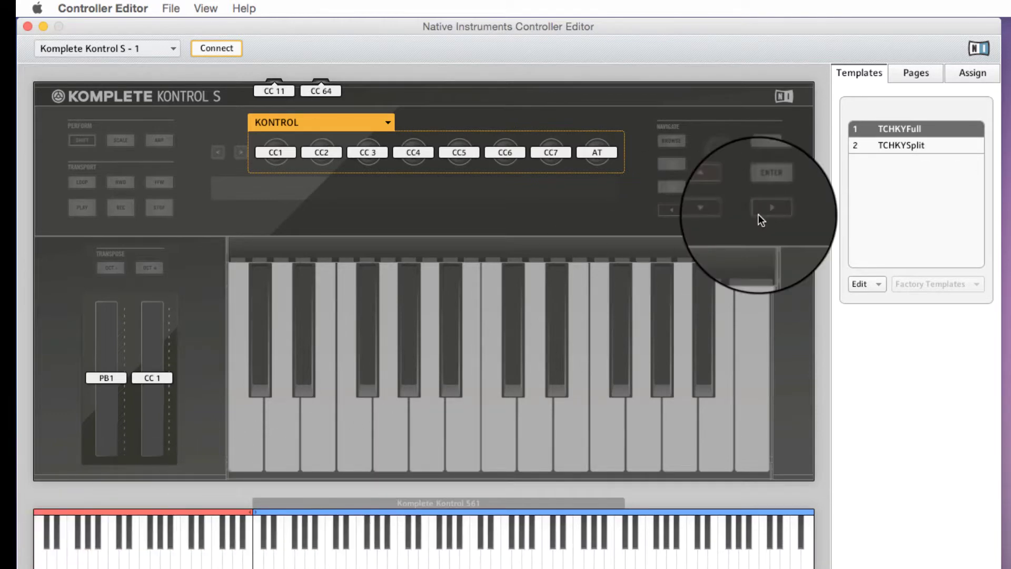
left_click(276, 152)
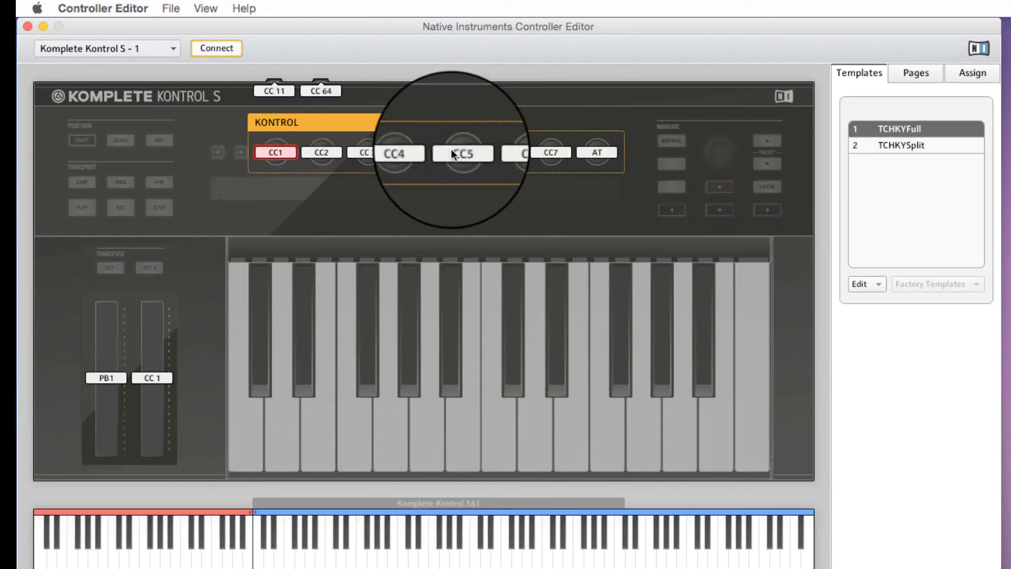
left_click(586, 153)
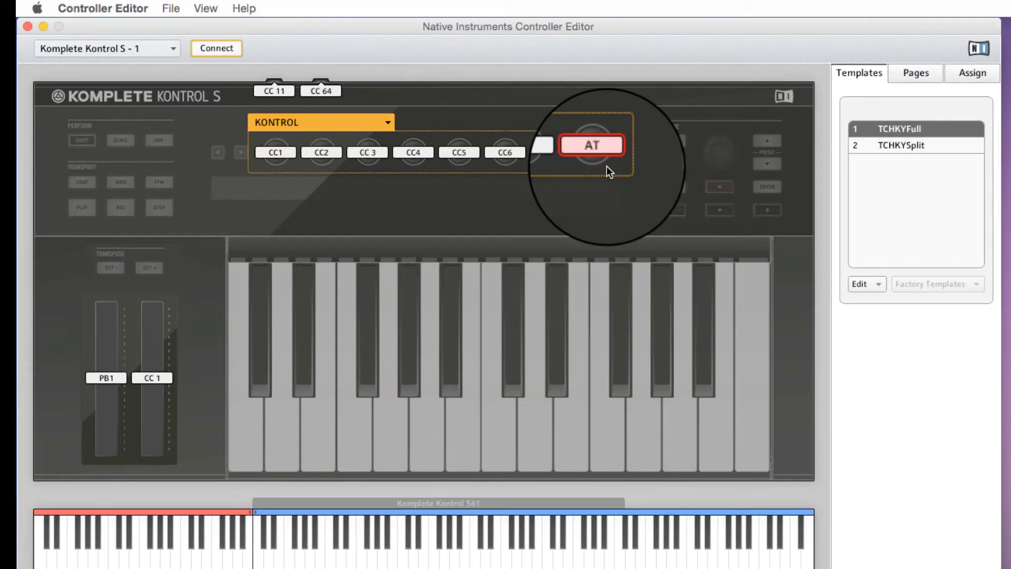
Step: Switch to the TCHKEYS page and inspect the knob assignments CC 118 through CC 112
left_click(367, 120)
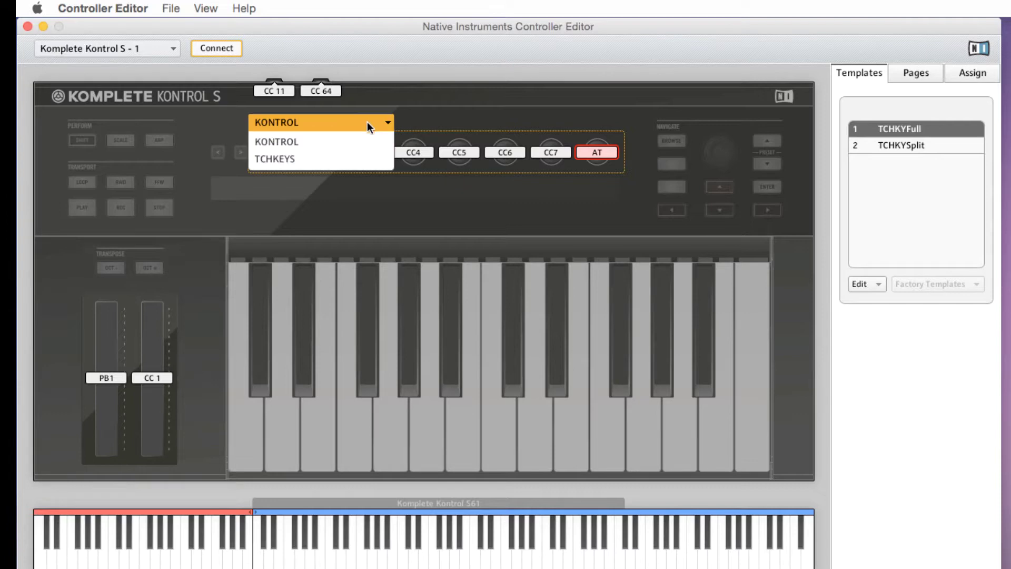
left_click(358, 158)
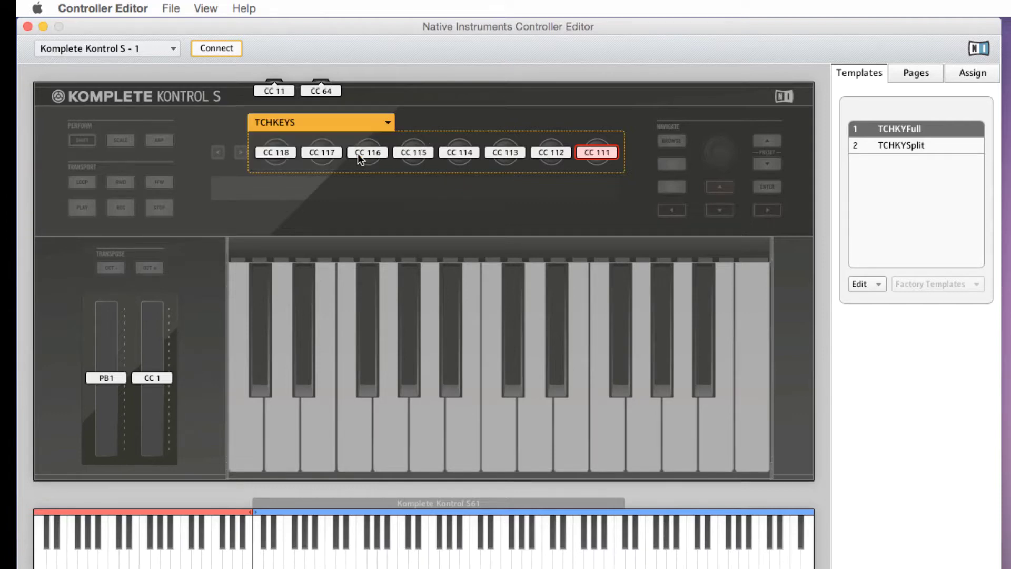
left_click(266, 153)
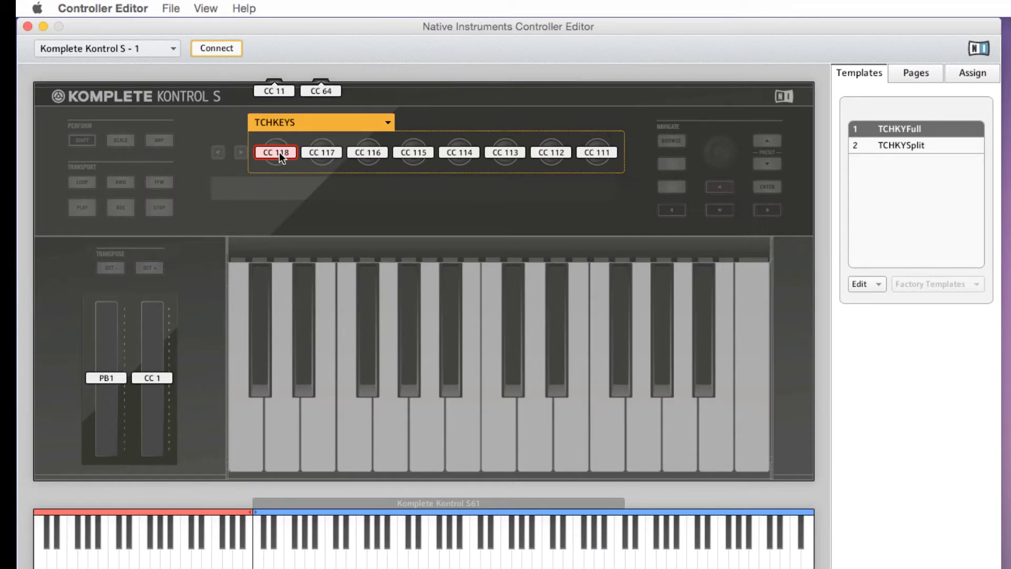
left_click(336, 152)
left_click(277, 155)
left_click(545, 153)
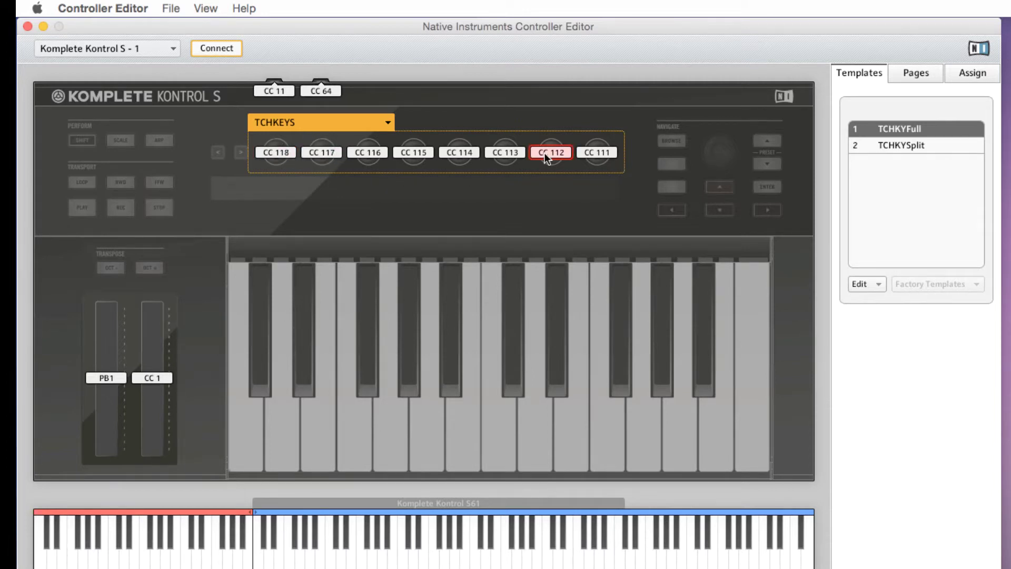
left_click(506, 152)
left_click(449, 153)
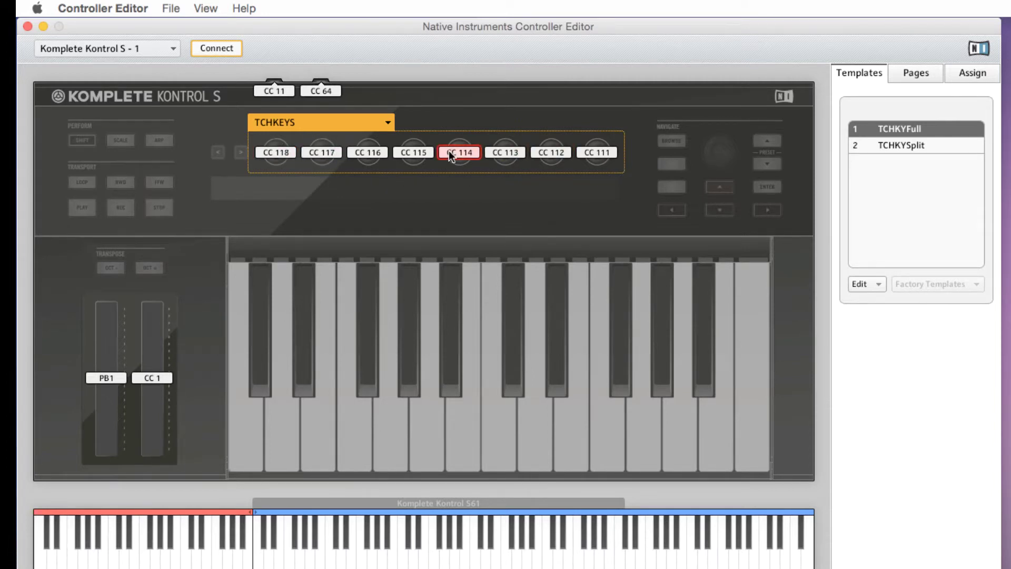
left_click(414, 153)
left_click(367, 153)
left_click(337, 154)
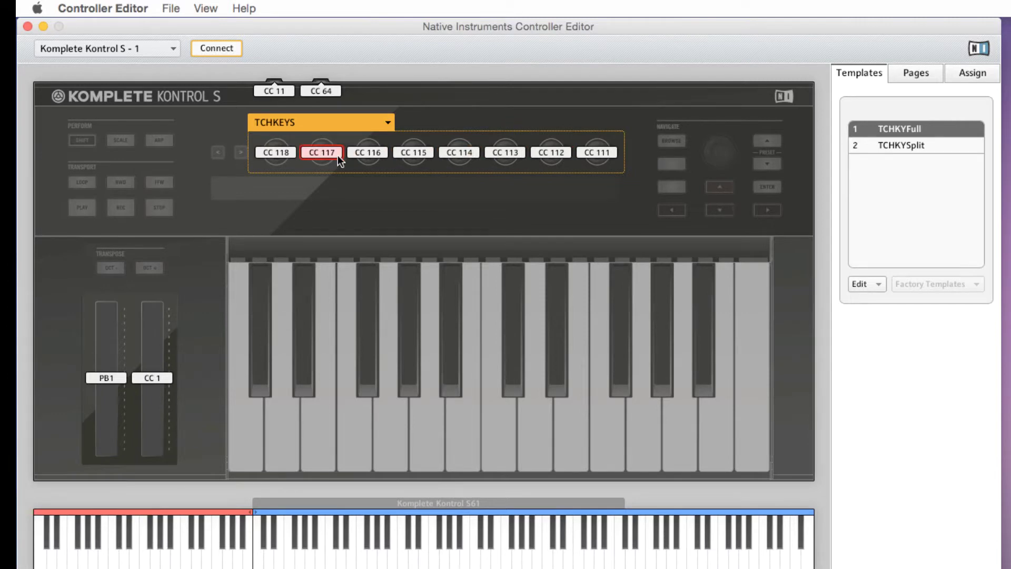
left_click(282, 155)
left_click(440, 67)
Step: Inspect the CC 64 and CC 11 pedal assignments and the PB1 and CC 1 strips
left_click(317, 90)
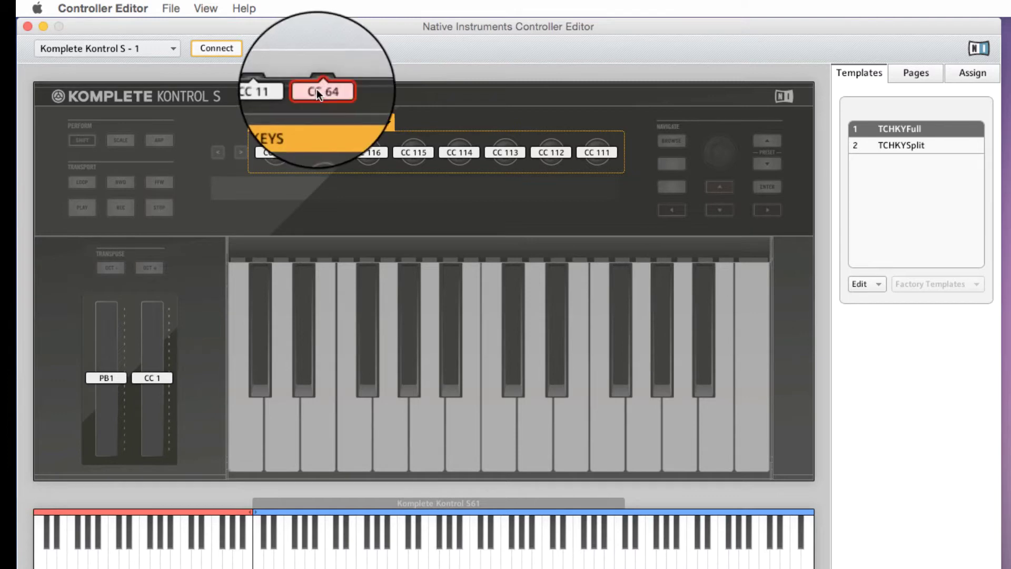
left_click(281, 91)
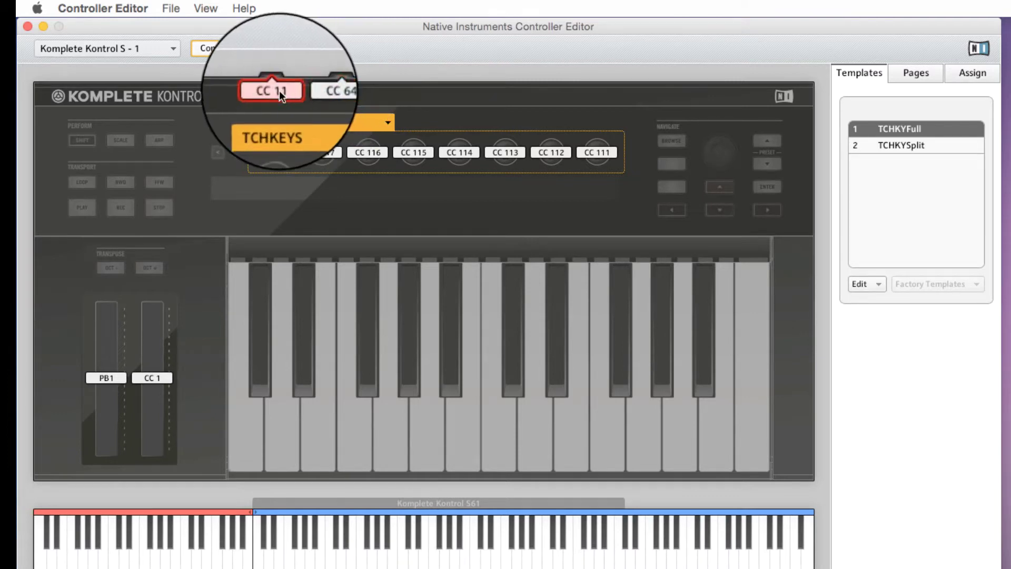
left_click(153, 377)
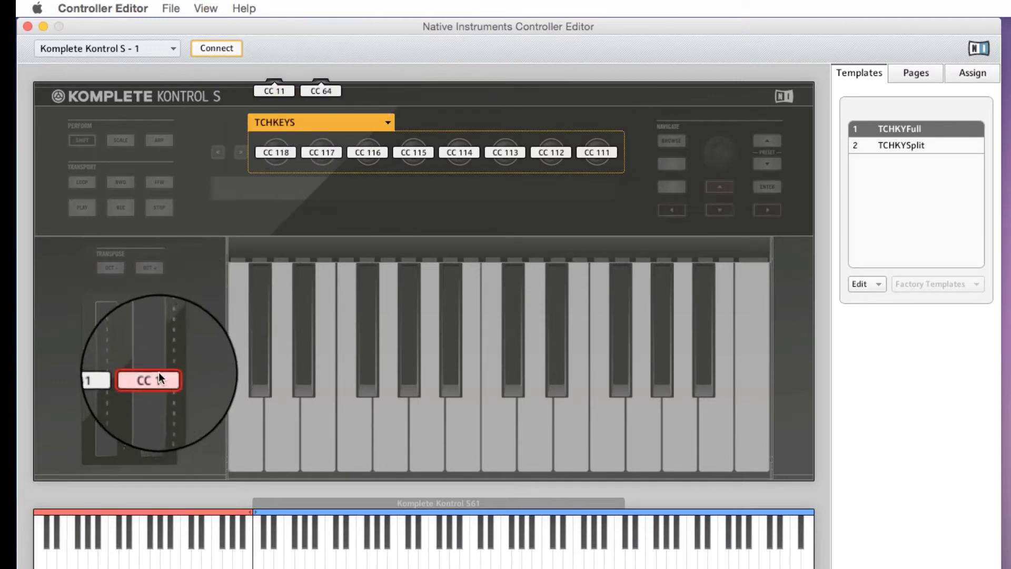
left_click(108, 378)
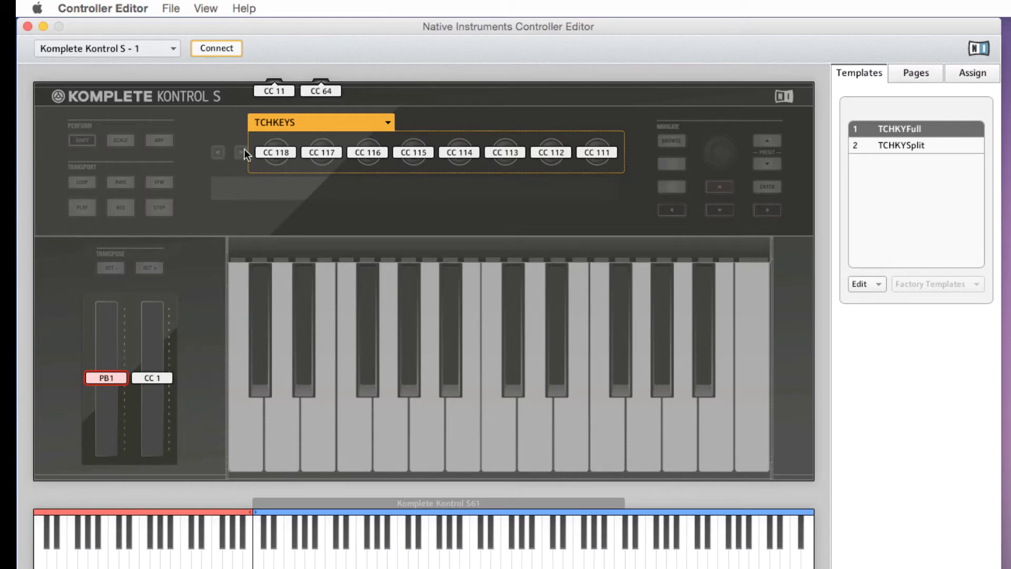
left_click(273, 91)
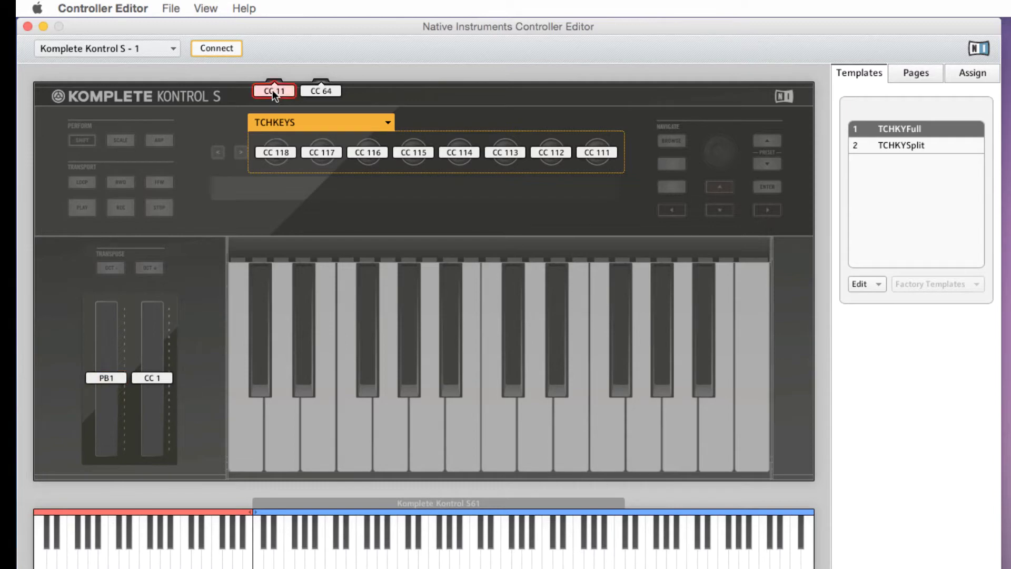
left_click(314, 92)
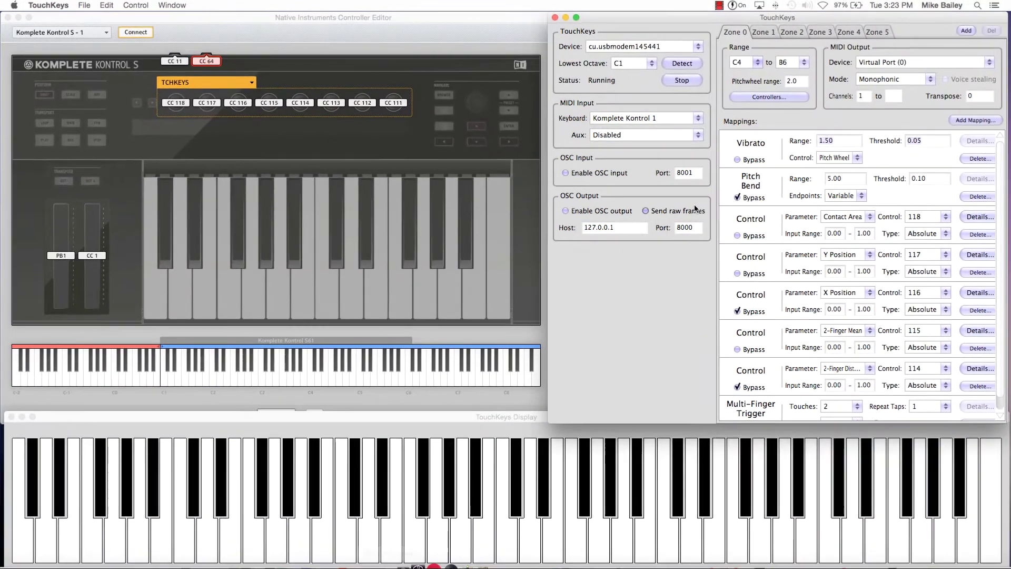
Step: Load the saved TouchKeys .tkpreset file, keeping Komplete Kontrol 1 as the keyboard input
left_click(85, 5)
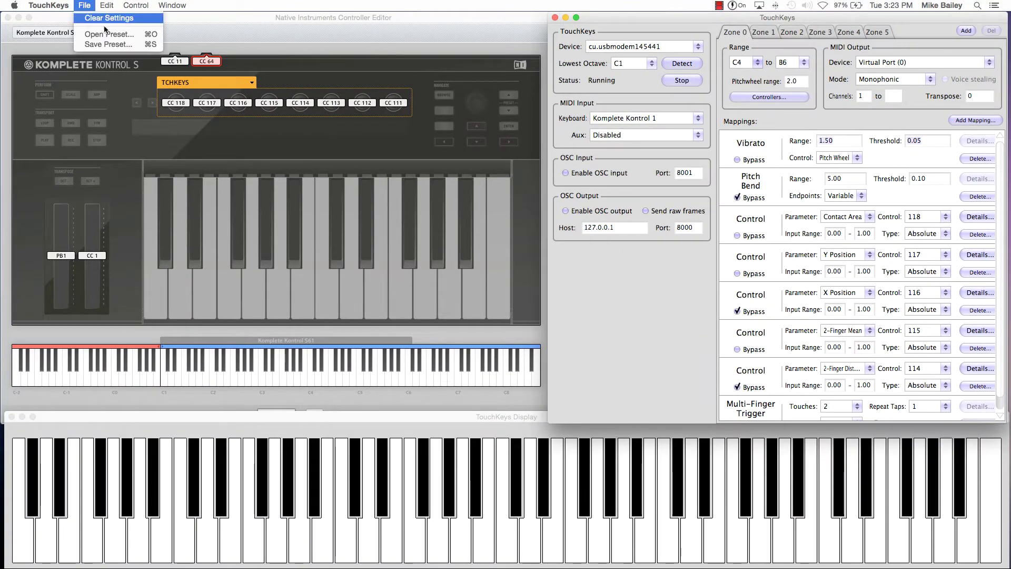
left_click(123, 37)
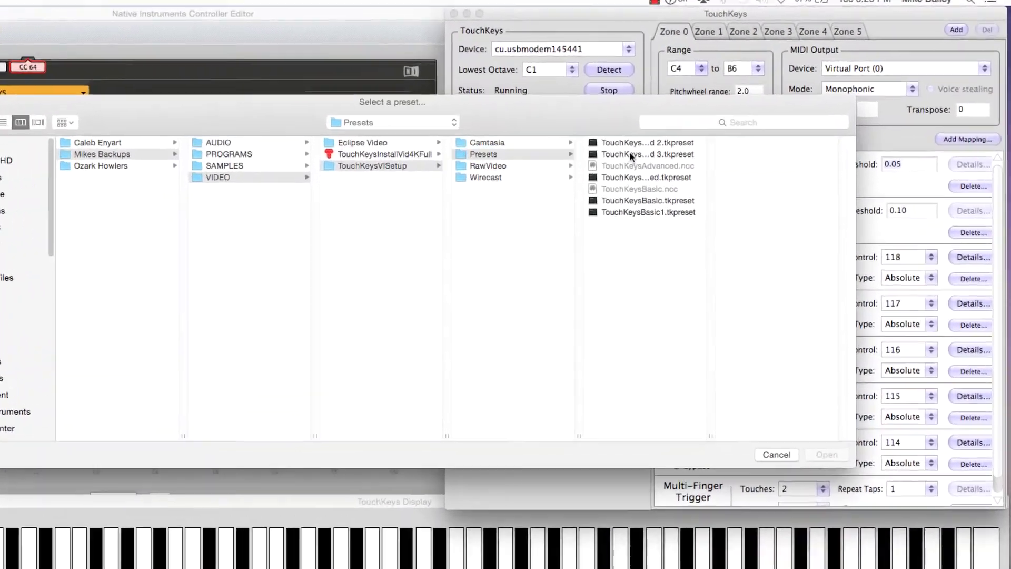
left_click(713, 124)
left_click(803, 508)
left_click(521, 149)
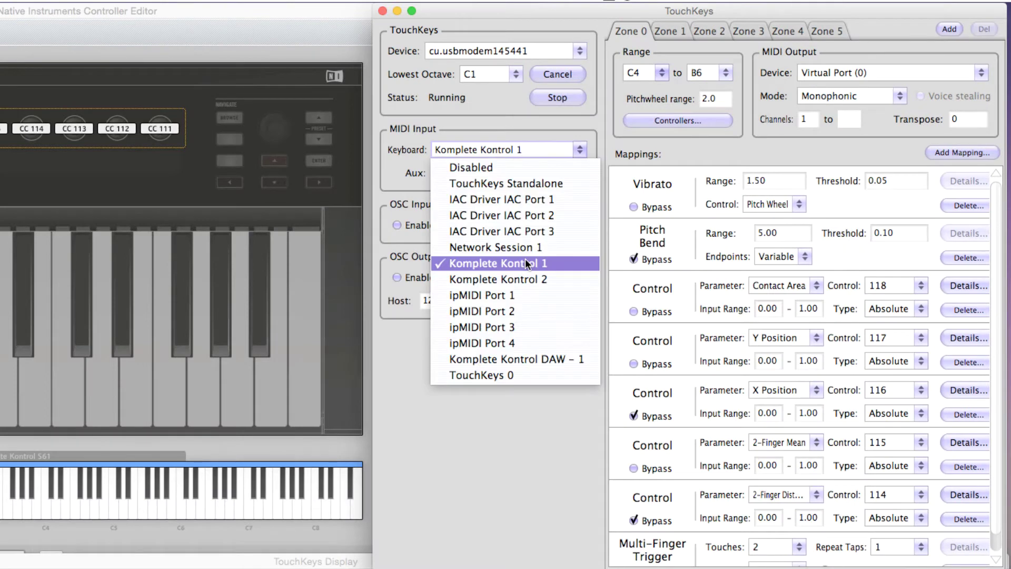
left_click(525, 258)
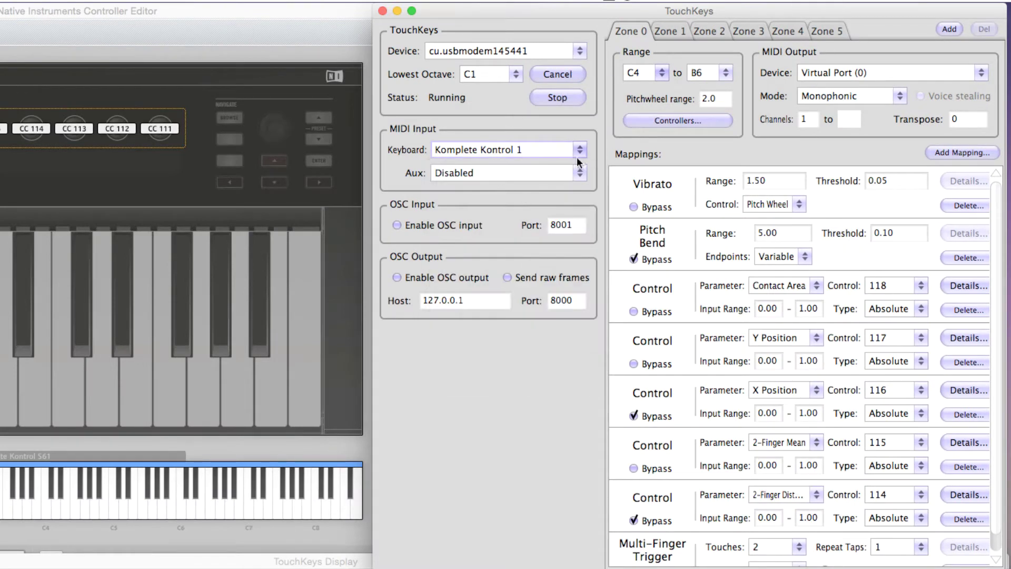
Step: Browse Zones 1–5, then check that Zone 0's lowest key stays at C4
left_click(678, 30)
left_click(699, 32)
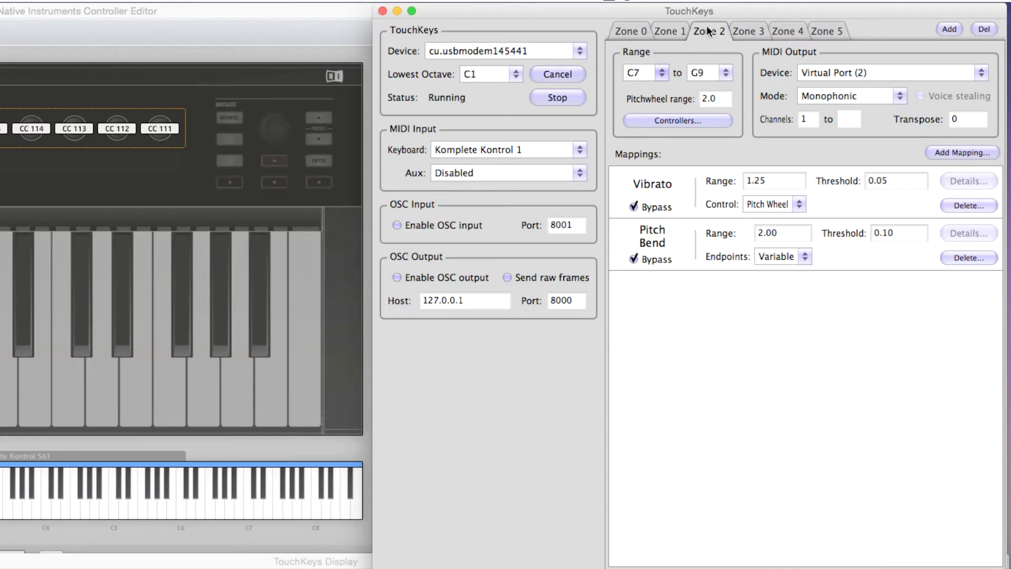
left_click(671, 26)
left_click(705, 30)
left_click(760, 30)
left_click(786, 30)
left_click(815, 31)
left_click(631, 31)
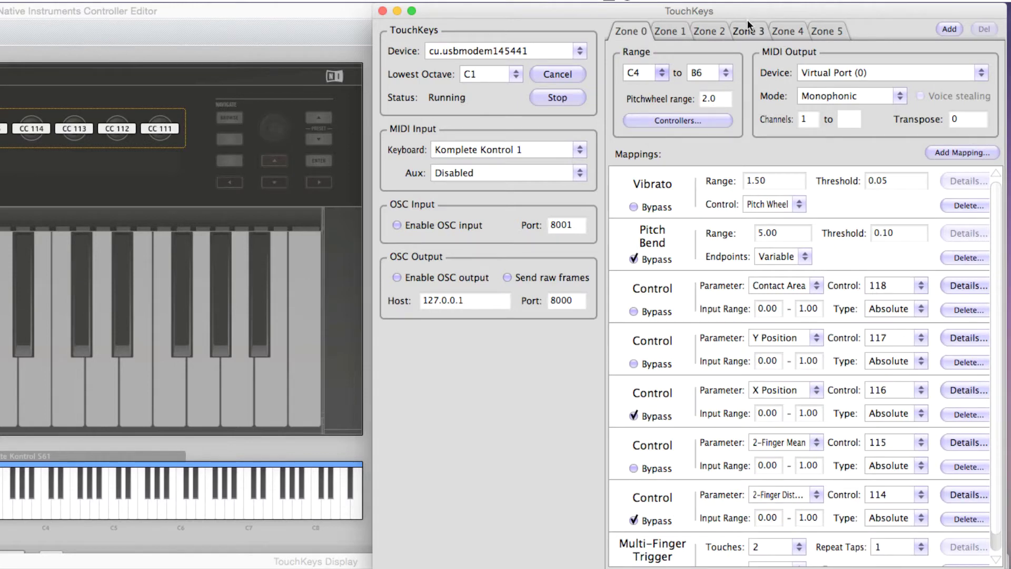
left_click(662, 72)
left_click(662, 67)
Step: Cycle through the zones again, reviewing Zone 5's polyphonic output, and return to Zone 0
left_click(668, 30)
left_click(634, 30)
left_click(667, 30)
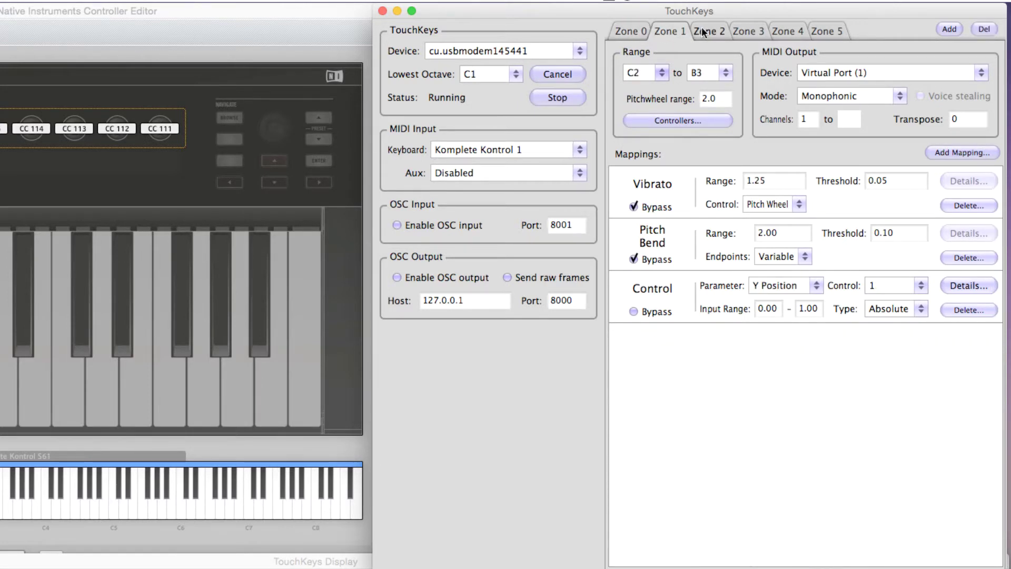
left_click(706, 31)
left_click(786, 30)
left_click(818, 31)
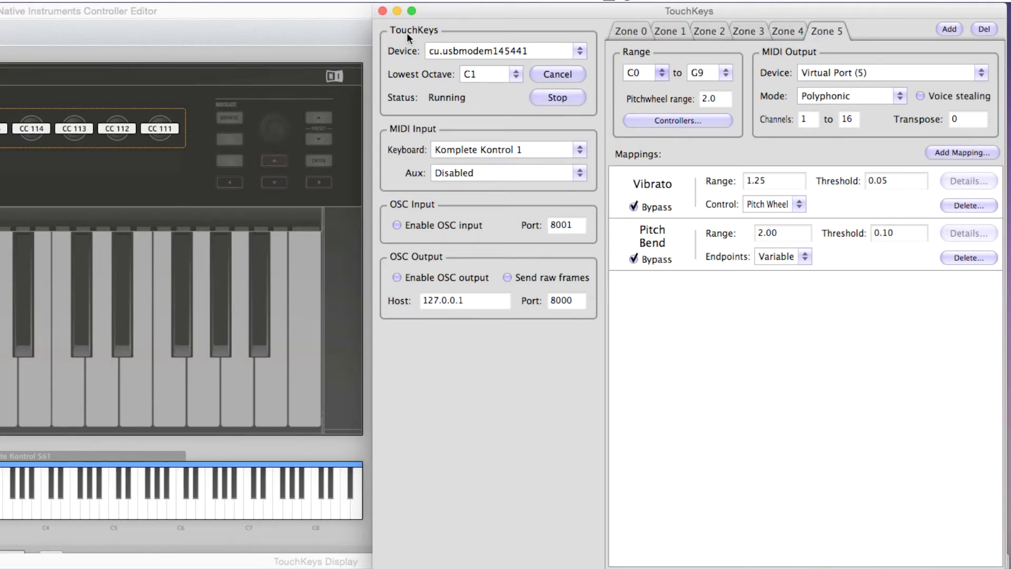
left_click_drag(487, 11, 485, 11)
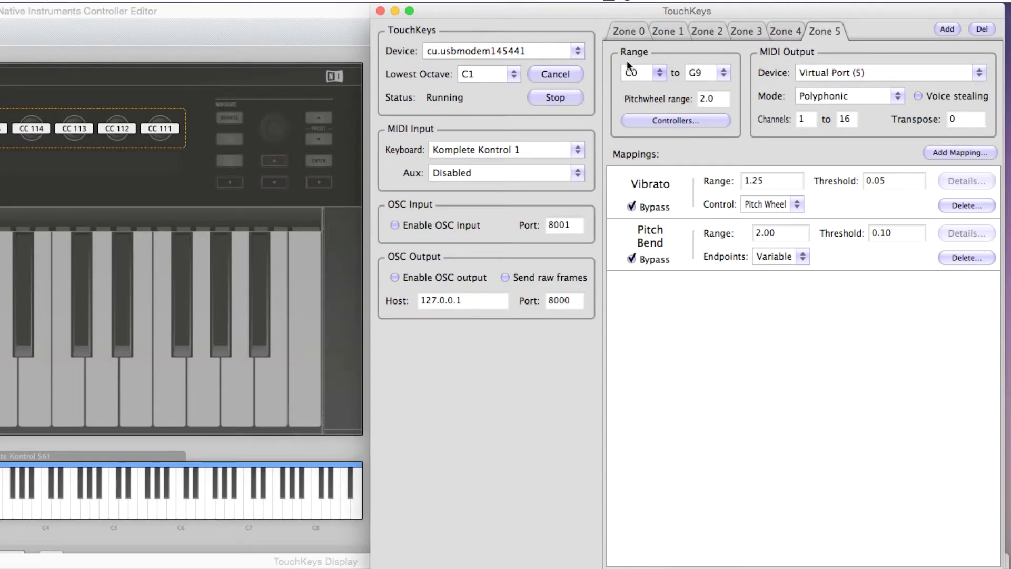
left_click(791, 24)
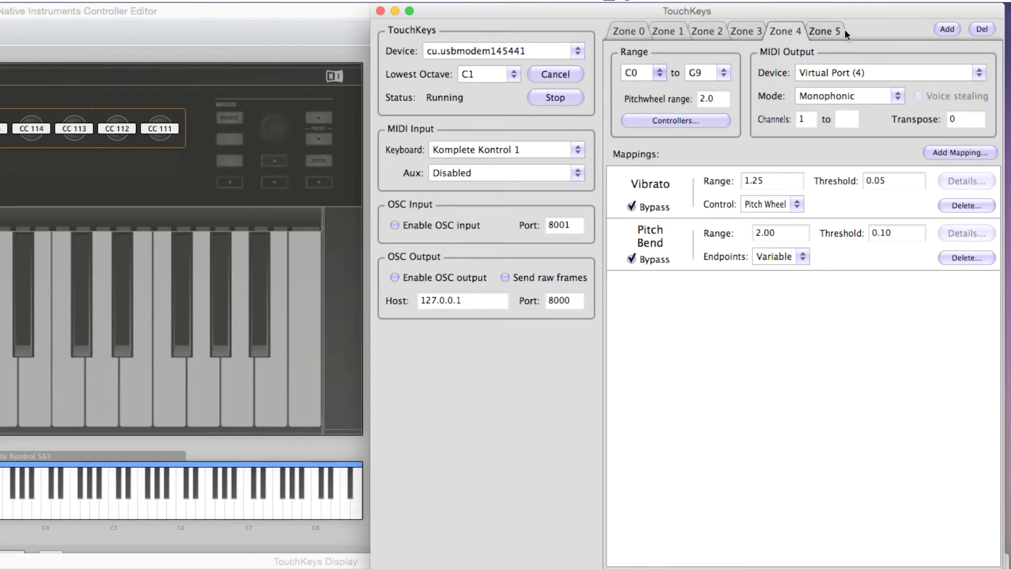
left_click(841, 31)
left_click(785, 31)
left_click(736, 31)
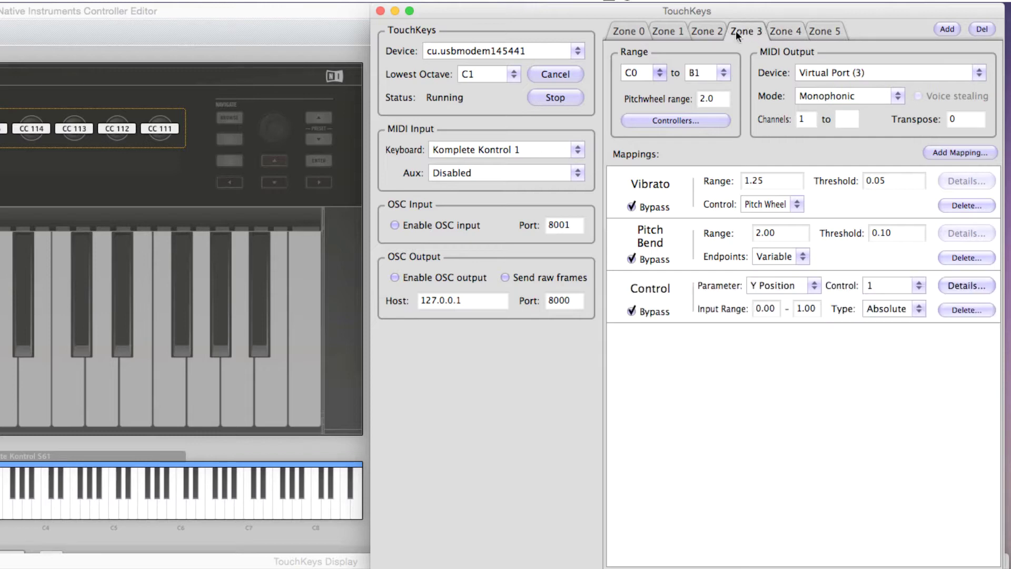
left_click(695, 31)
left_click(661, 30)
left_click(636, 33)
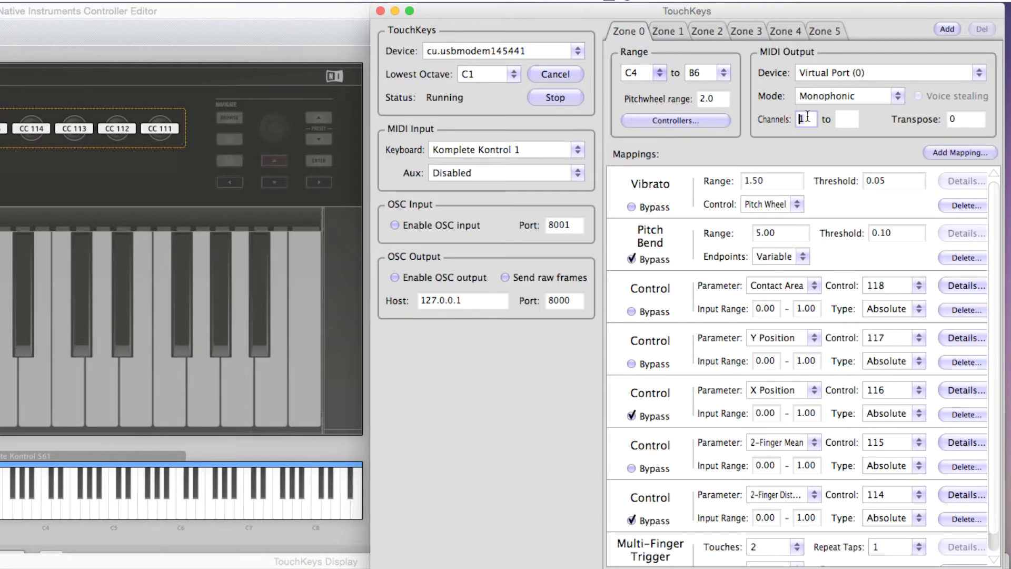
Step: Confirm Zone 0 outputs to Virtual Port (0) and Zone 1 to Virtual Port (1), lowest key C2
left_click(813, 74)
left_click(813, 74)
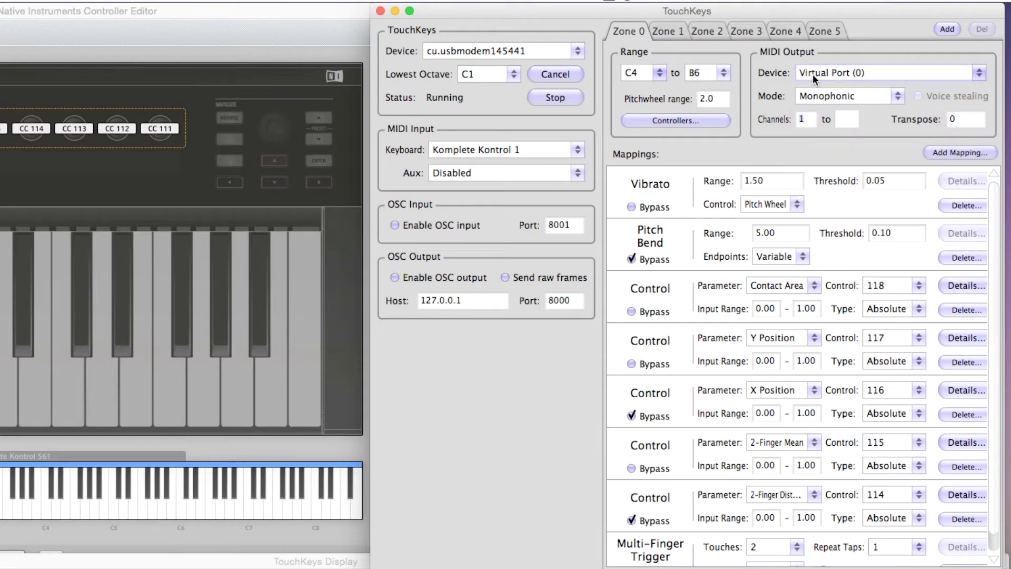
left_click(671, 30)
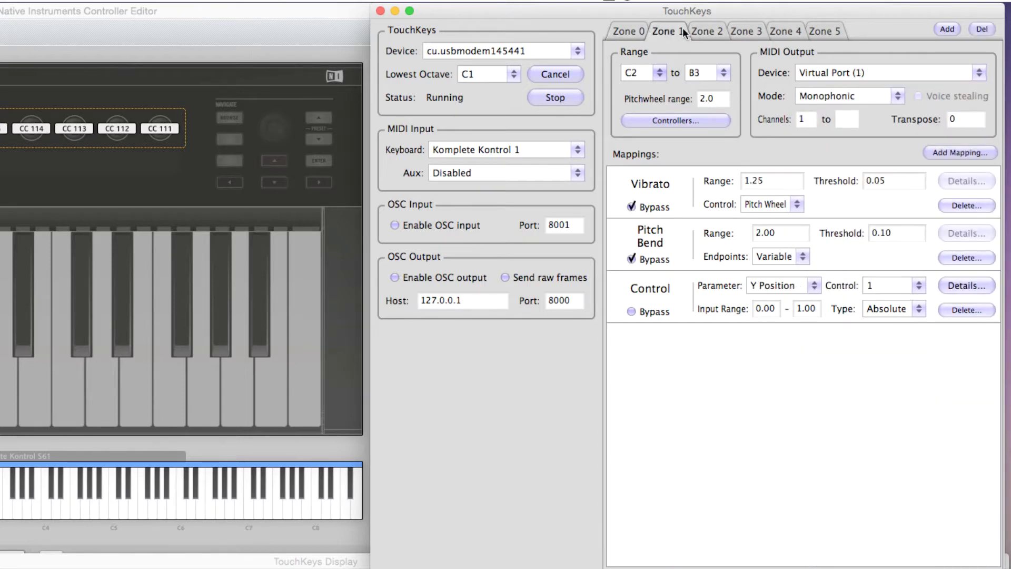
left_click(841, 74)
left_click(842, 73)
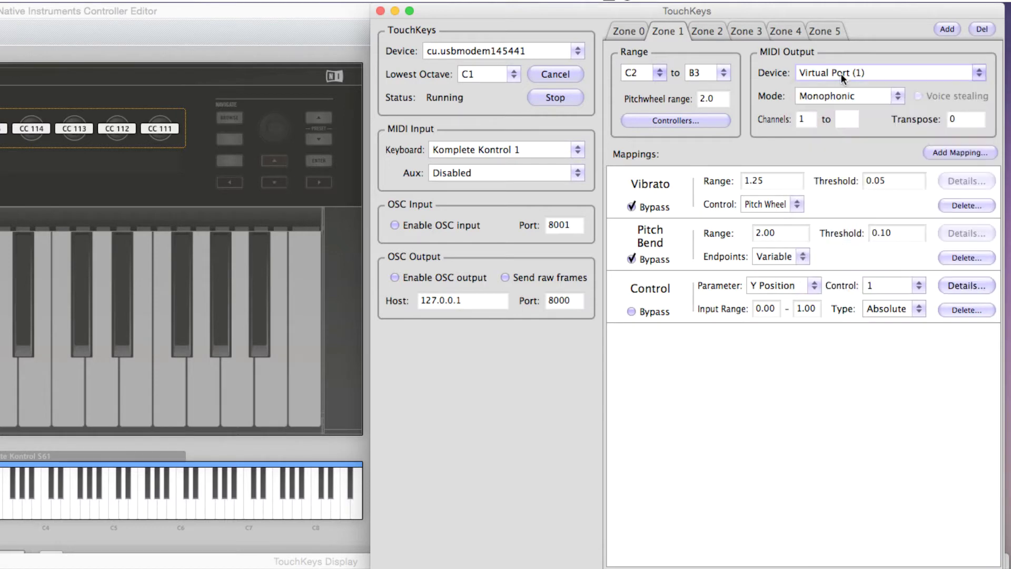
left_click(659, 119)
left_click(707, 31)
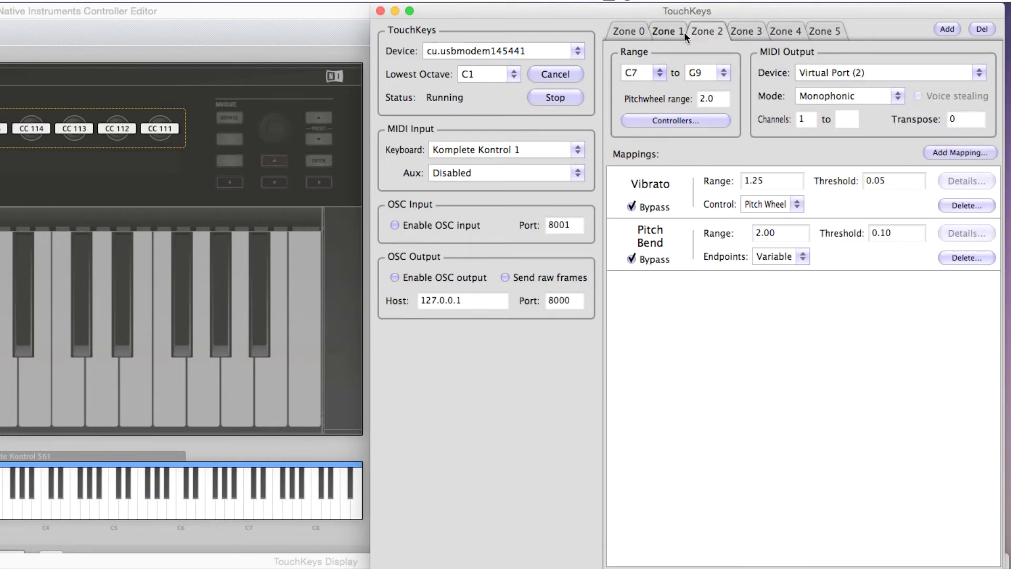
left_click(665, 33)
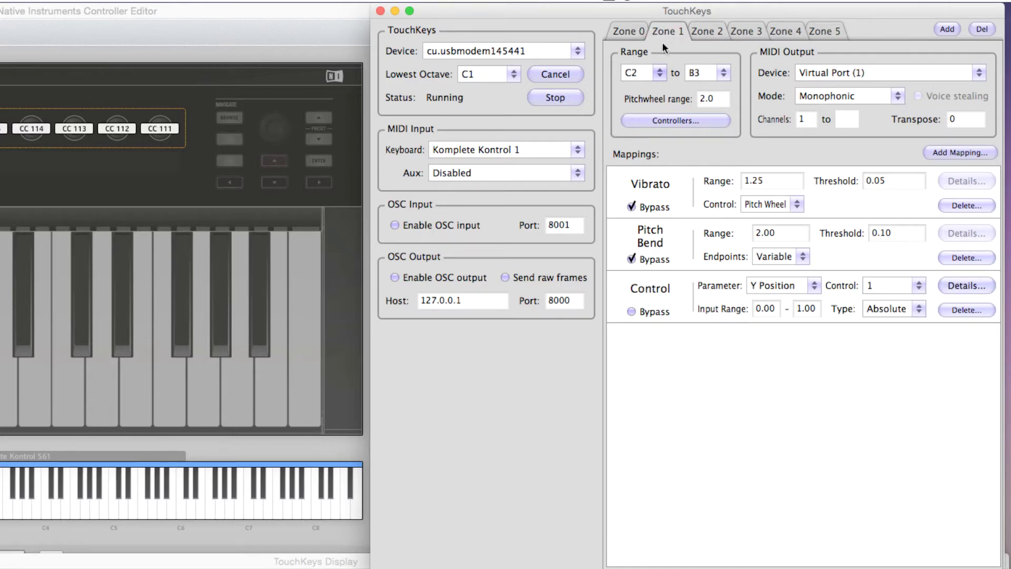
left_click(657, 74)
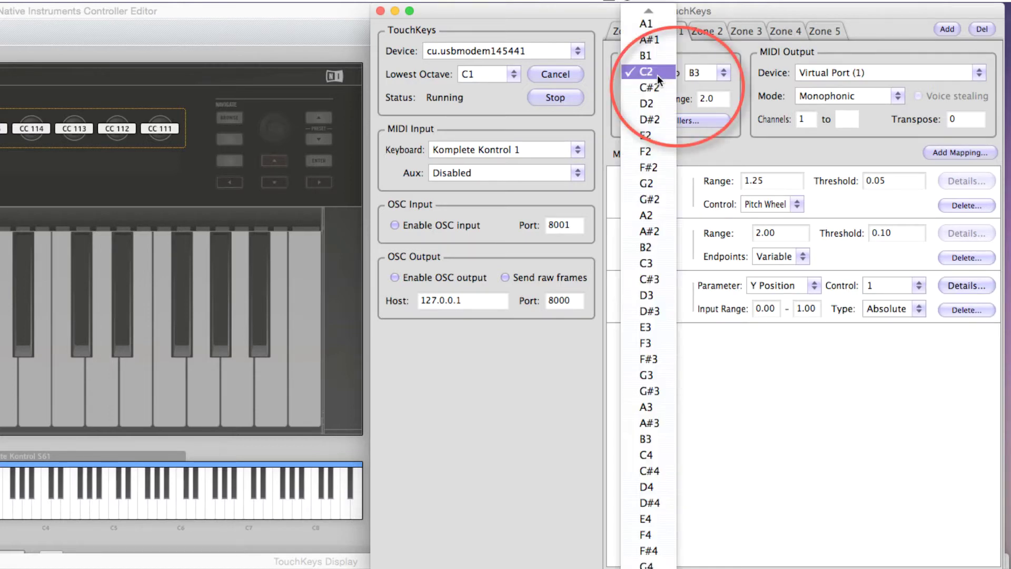
left_click(657, 74)
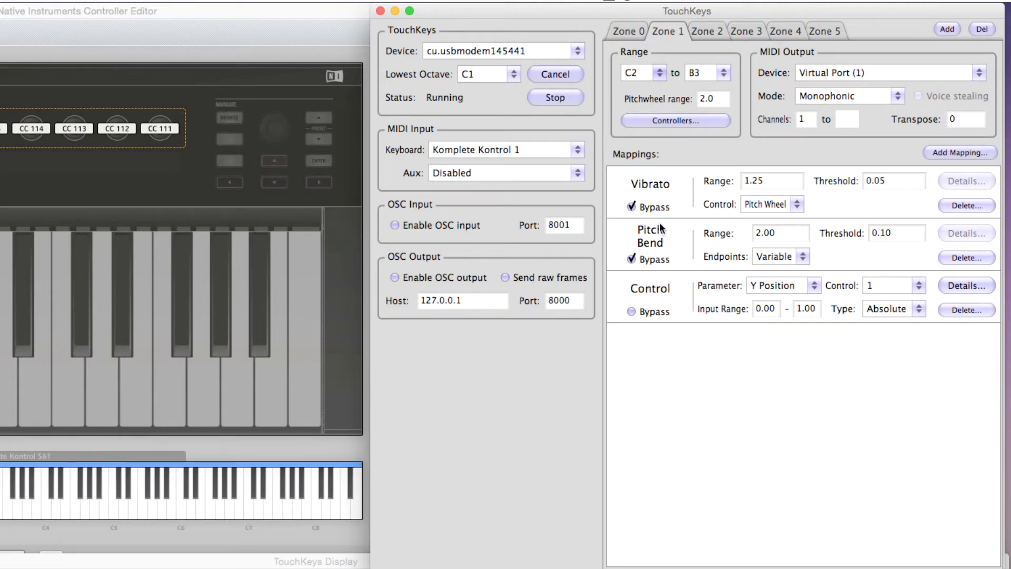
Step: Compare the key ranges of Zones 0–2, ending on Zone 3 (C0–B1, Virtual Port (3))
left_click(706, 33)
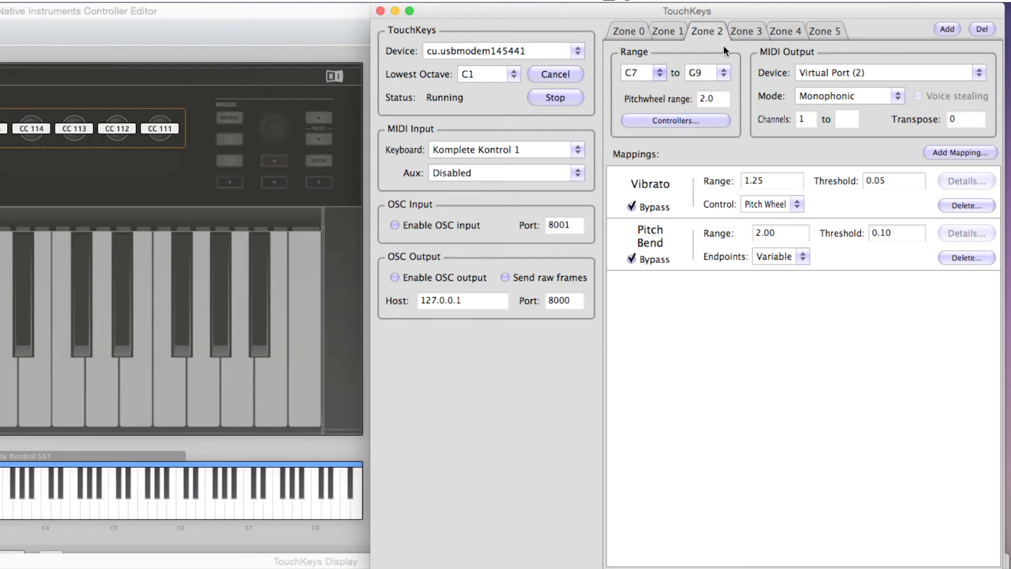
left_click(662, 31)
left_click(636, 31)
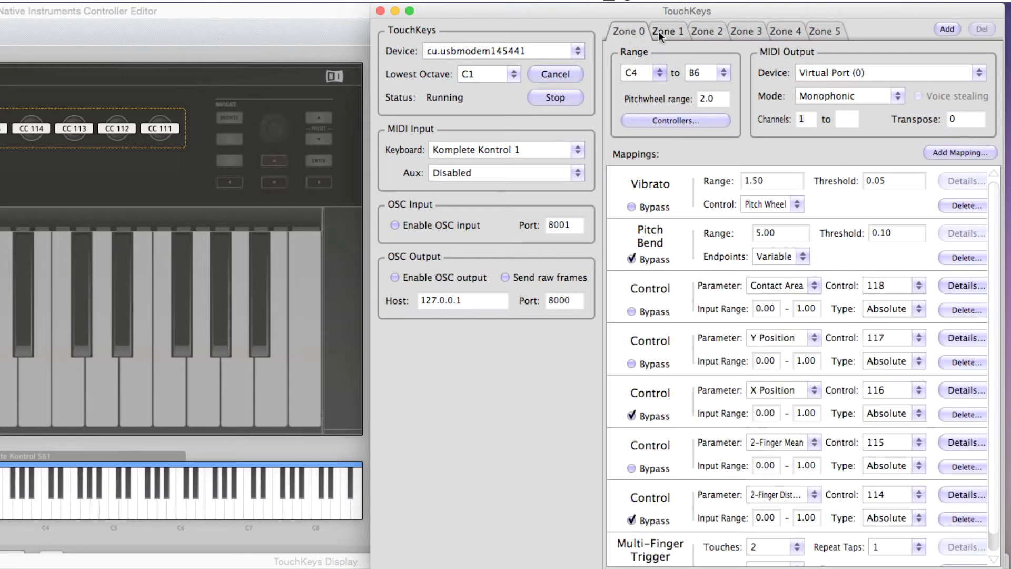
left_click(658, 31)
left_click(698, 31)
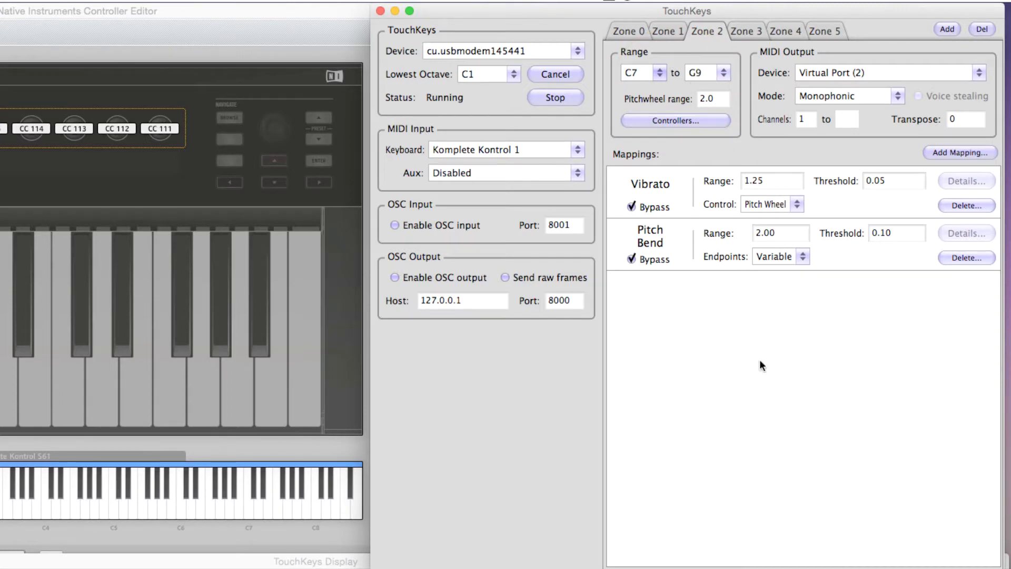
left_click(754, 31)
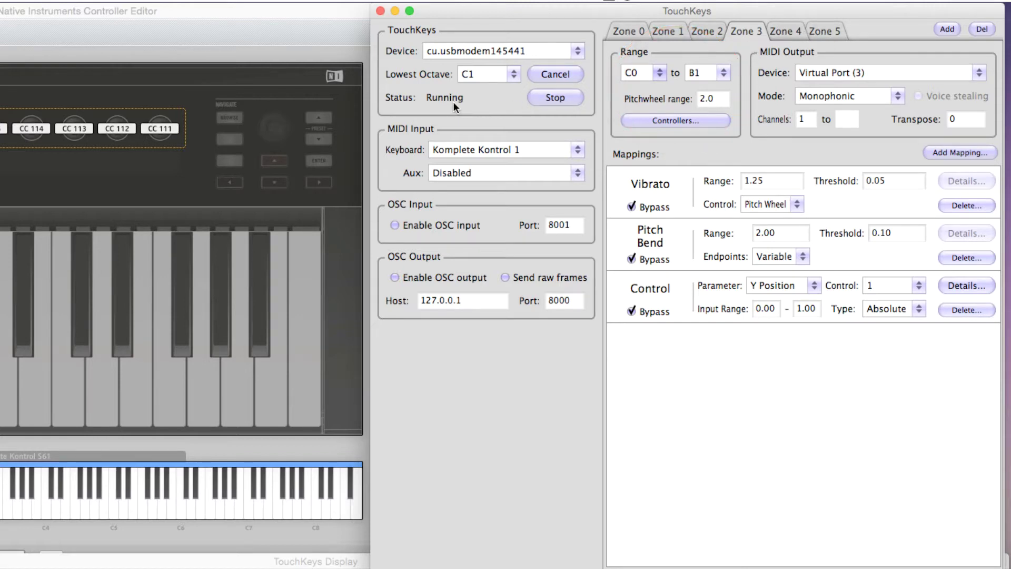
Step: Keep the lowest octave at C1, check Zones 4 and 5, return to Zone 0, then bring Controller Editor forward
left_click(511, 74)
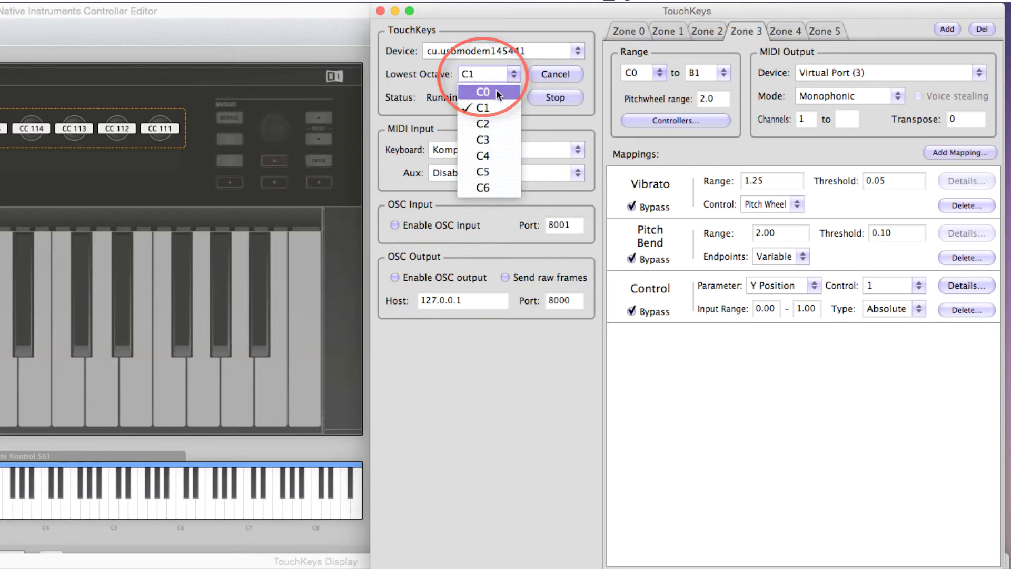
left_click(425, 72)
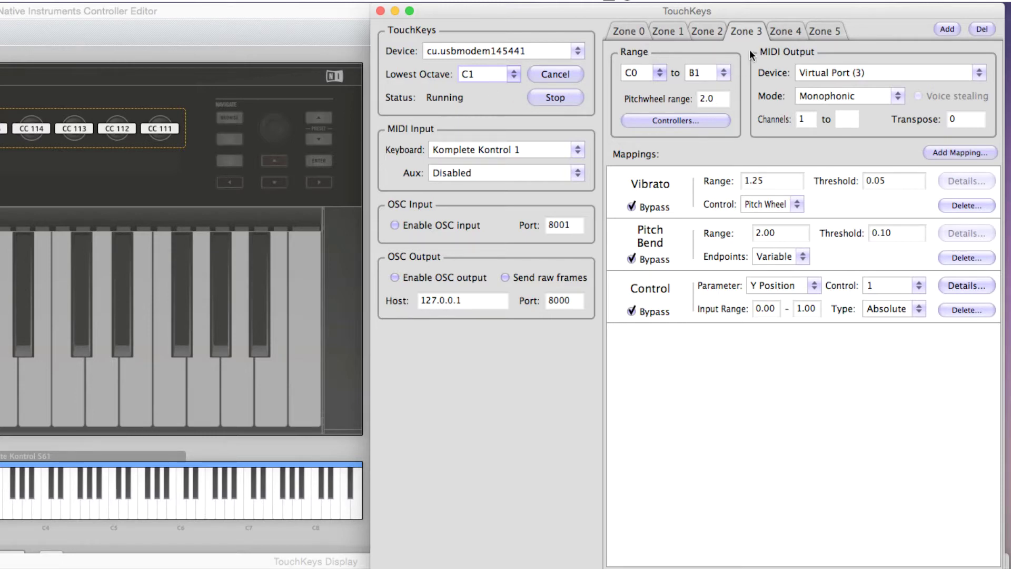
left_click(777, 32)
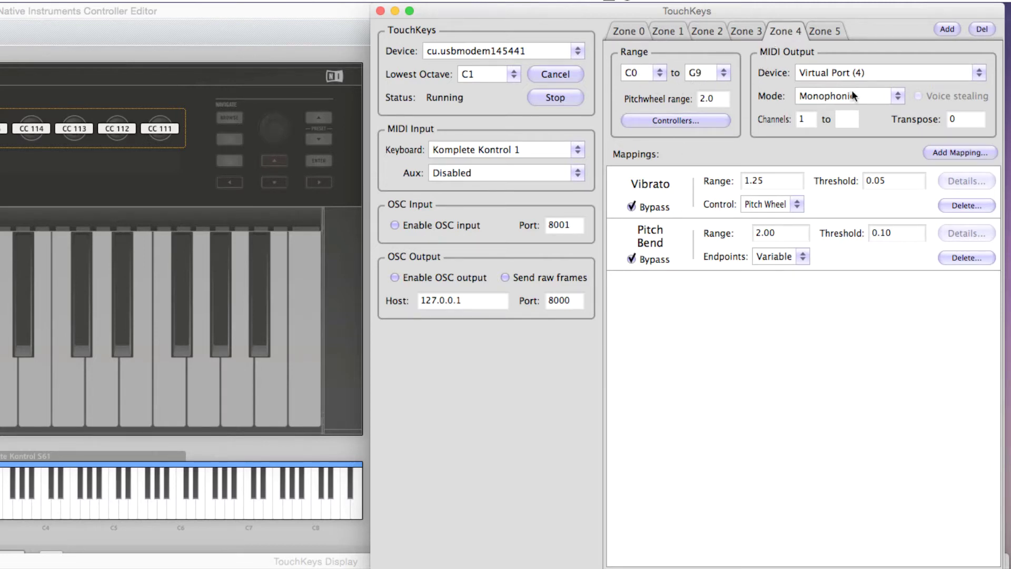
left_click(820, 33)
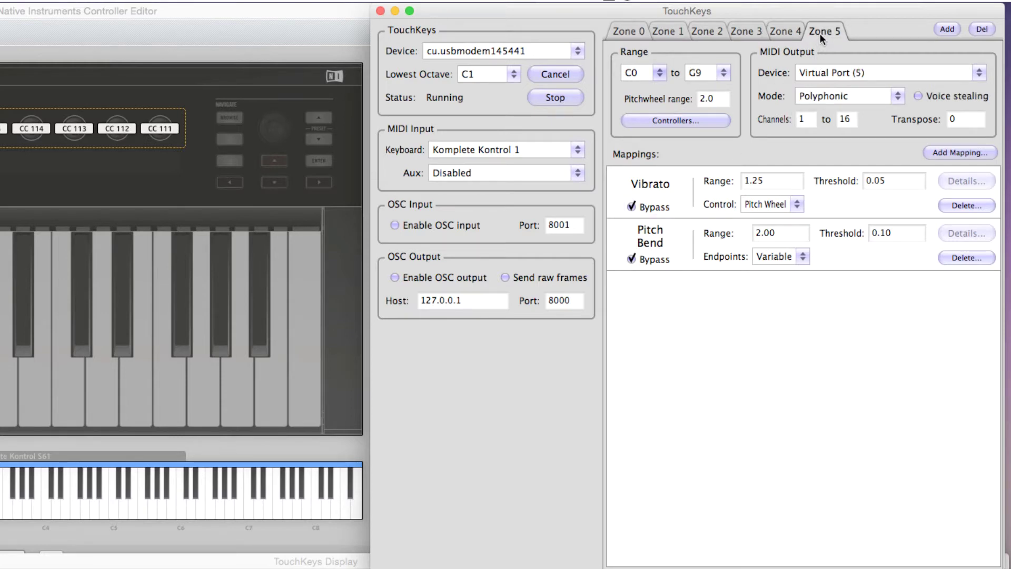
left_click(790, 30)
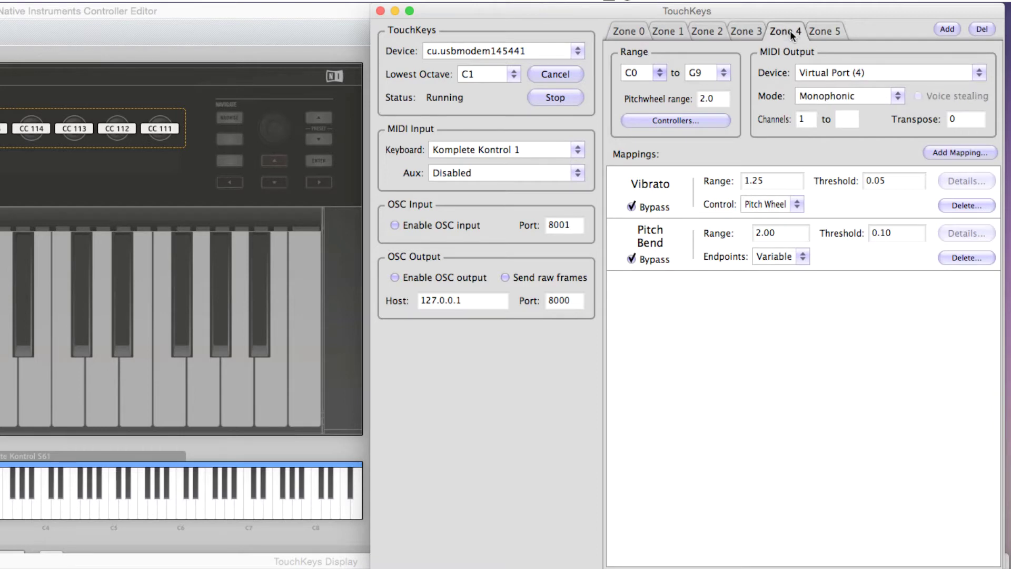
left_click(666, 29)
left_click(642, 32)
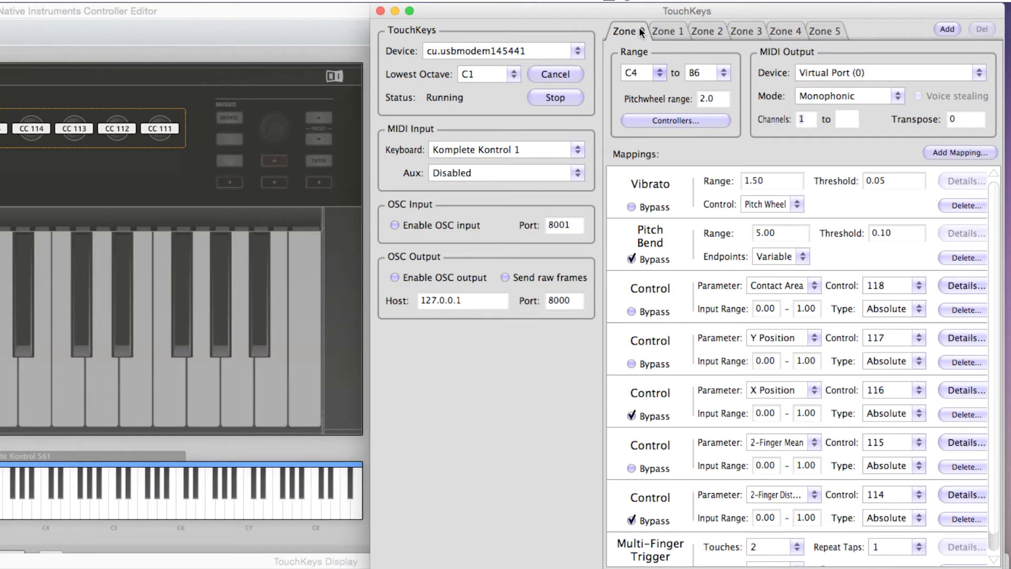
left_click(368, 30)
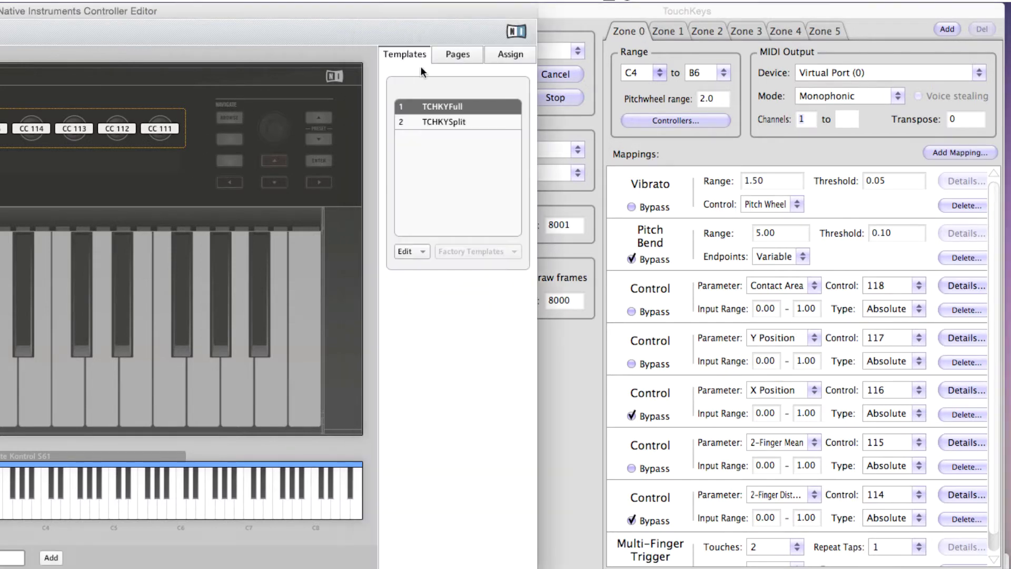
Step: Bring the TouchKeys window and its keyboard display in front of the Controller Editor
left_click(555, 460)
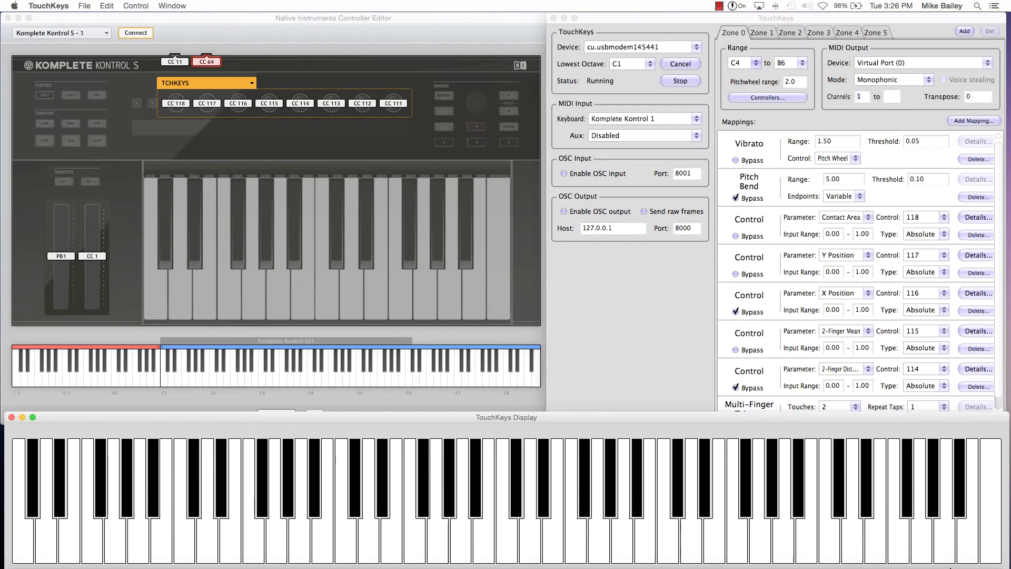
mouse_move(927, 566)
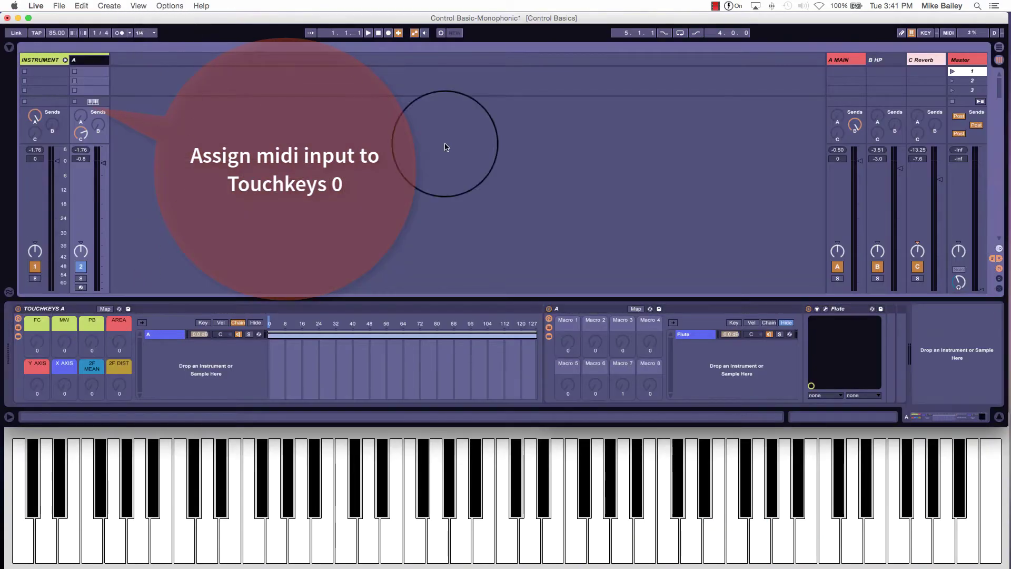
Step: Open the SWAM Flute editor (Flute/A) from track A's device chain and move it higher
left_click(778, 316)
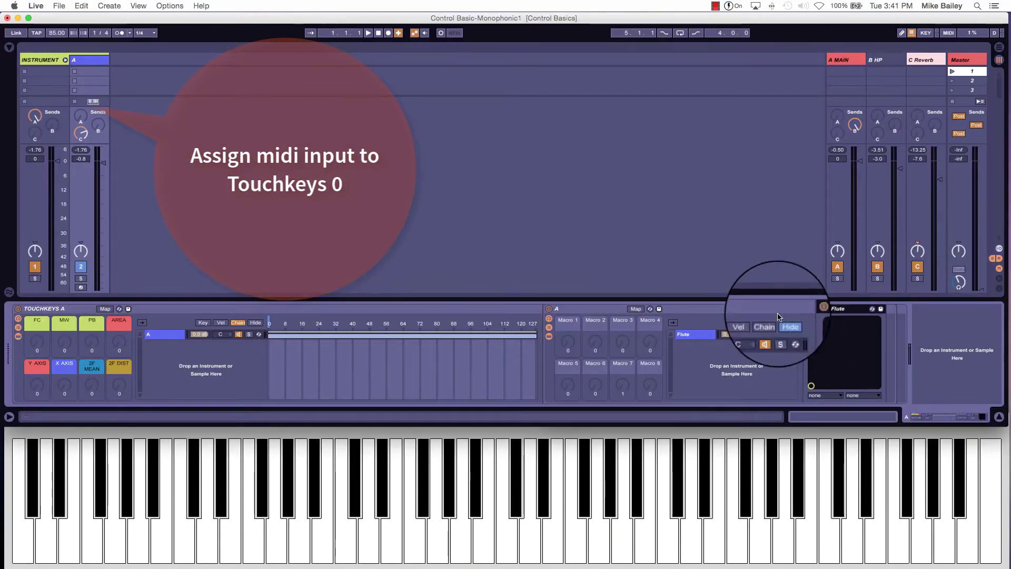
right_click(62, 308)
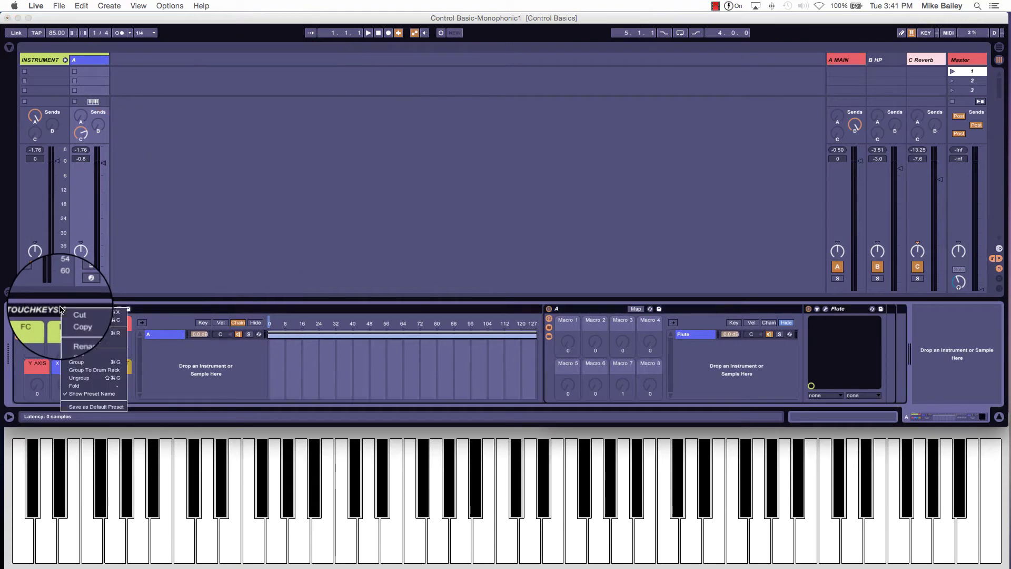
left_click(283, 267)
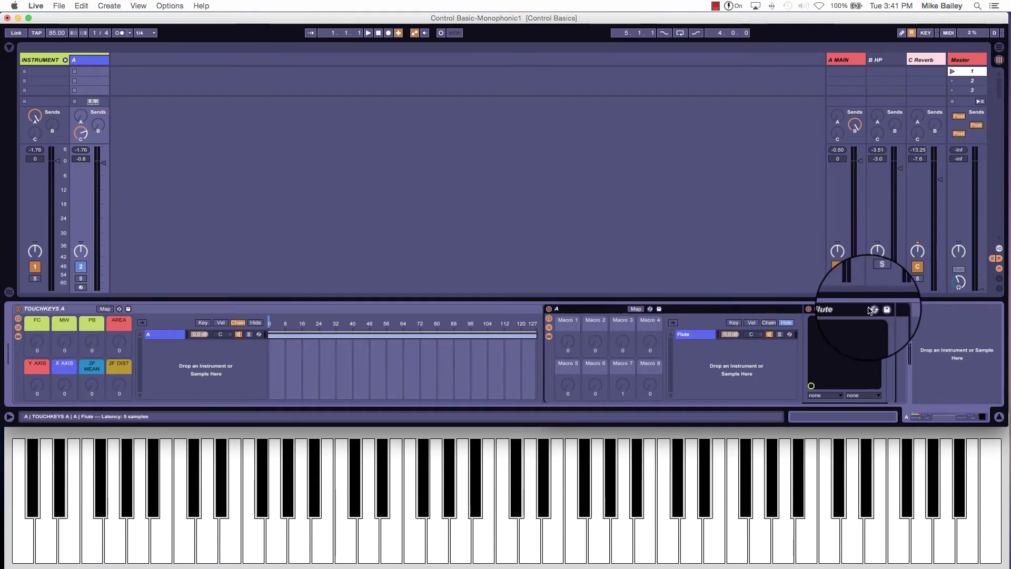
left_click(843, 312)
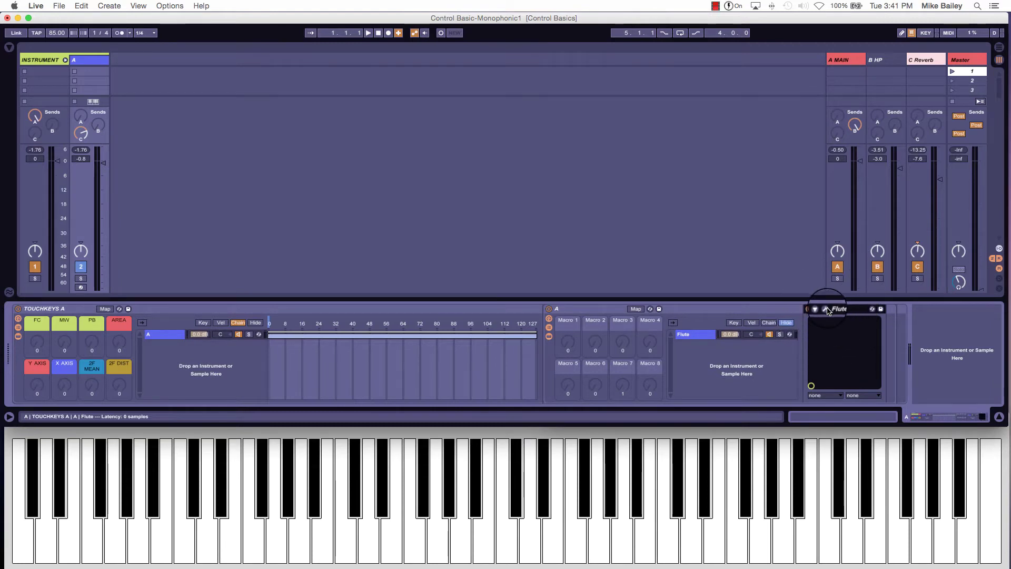
left_click(825, 310)
left_click_drag(577, 174, 555, 79)
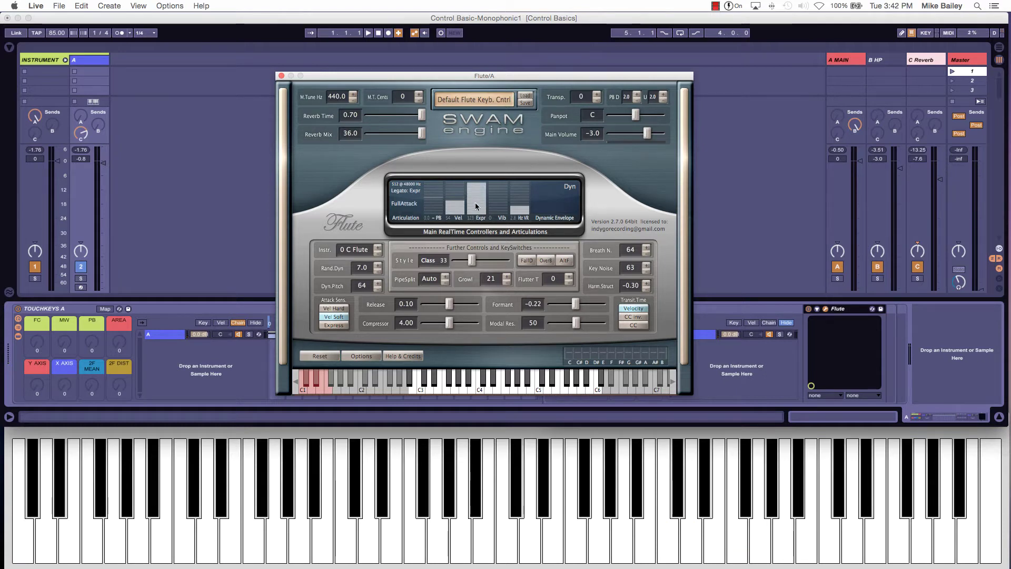
Step: Try the FallD keyswitch, reposition the window, and open the Advanced Parameters Options page
left_click_drag(485, 79, 479, 73)
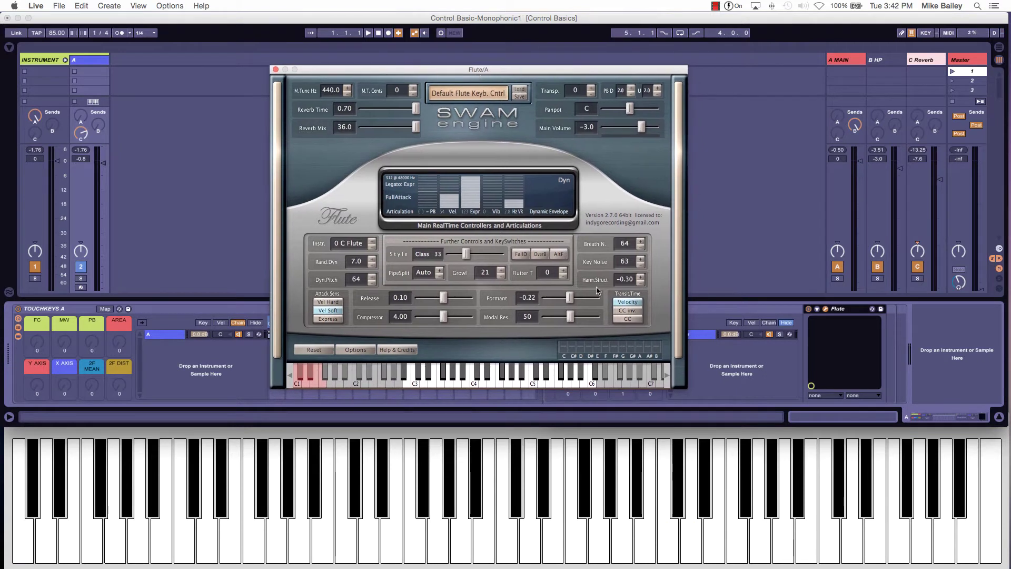
left_click(523, 251)
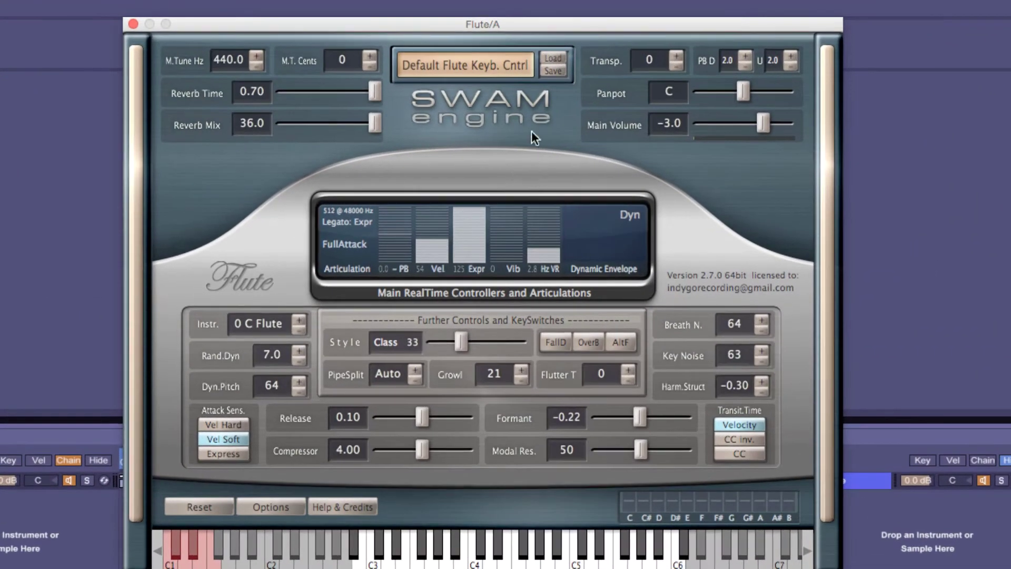
left_click_drag(511, 28, 548, 18)
left_click(334, 494)
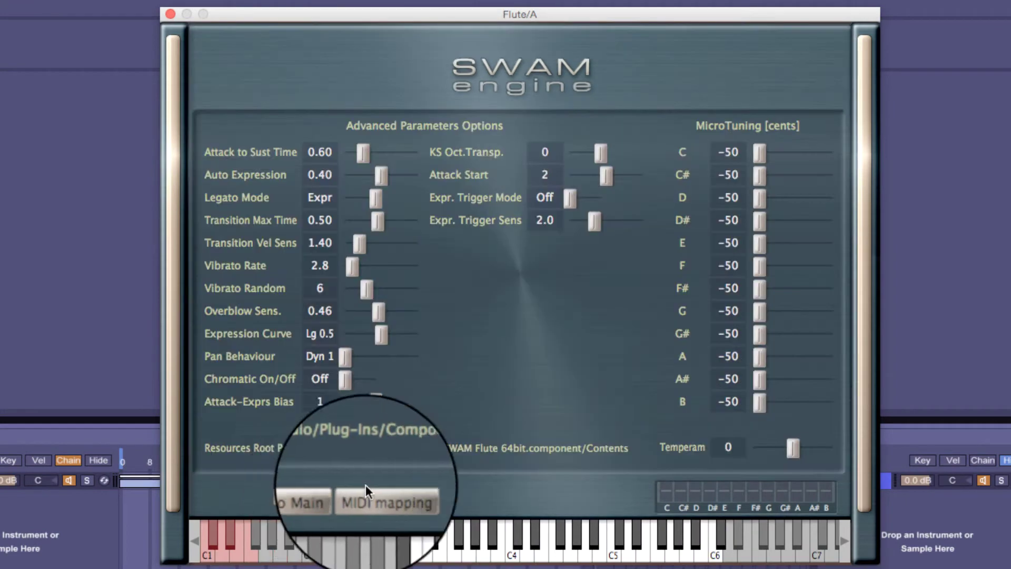
Step: On the MIDI CC mapping page, confirm Expression on CC 11 and Vibrato Depth on AT
left_click(396, 497)
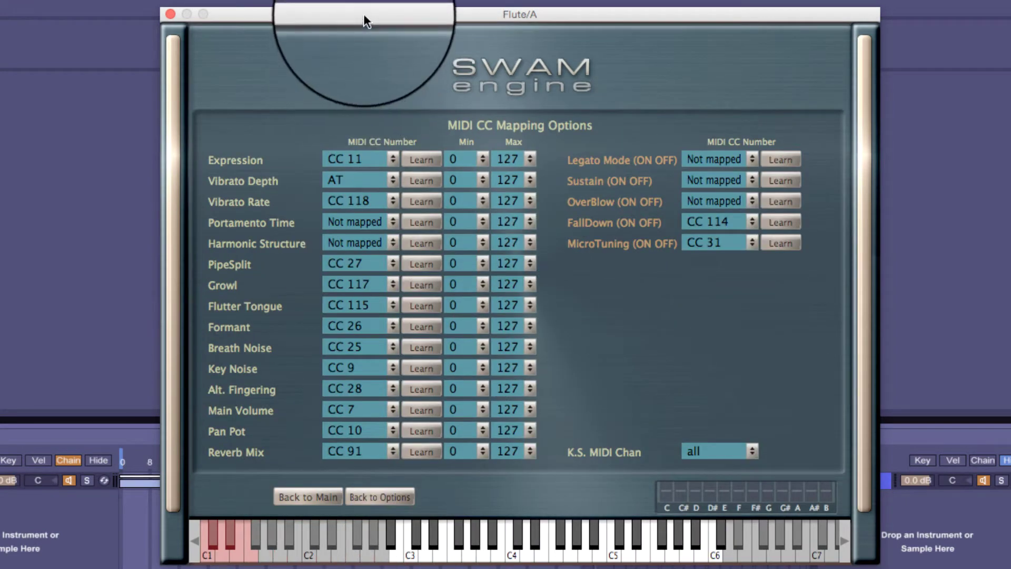
left_click_drag(365, 11, 357, 8)
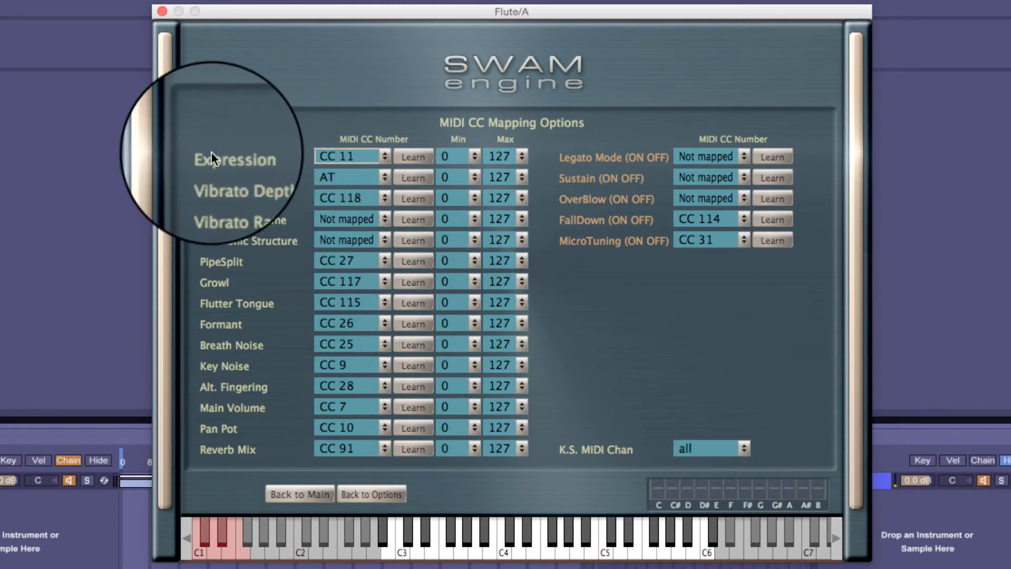
left_click(348, 156)
left_click(349, 156)
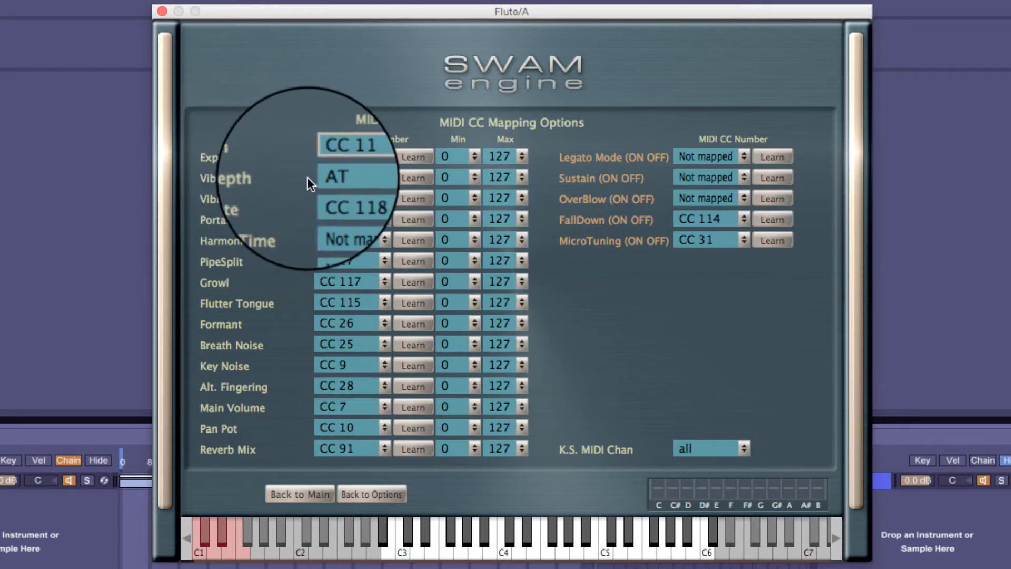
left_click(334, 177)
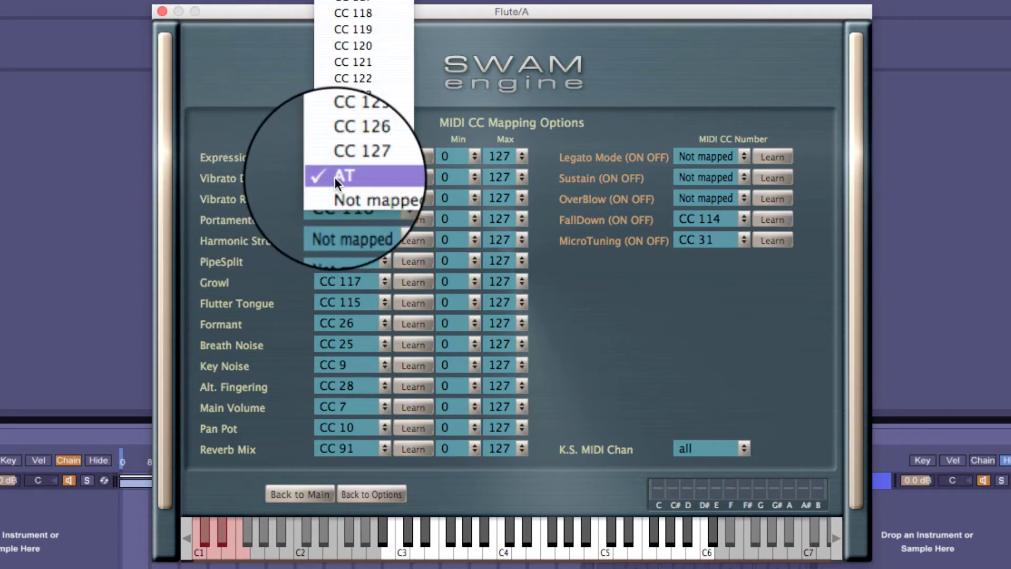
left_click(334, 177)
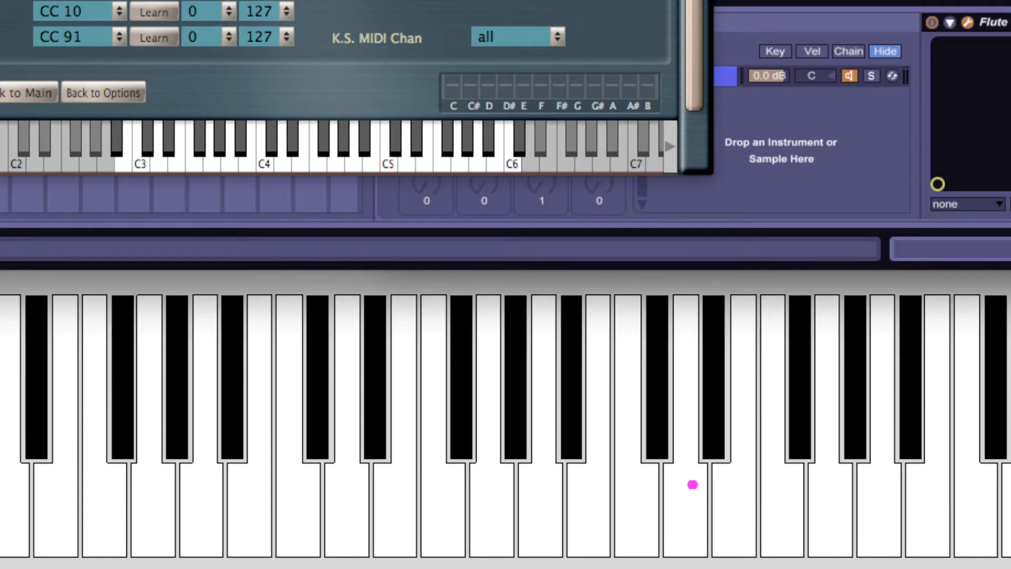
Step: Play a test note twice and confirm Vibrato Rate stays on CC 118
left_click(685, 506)
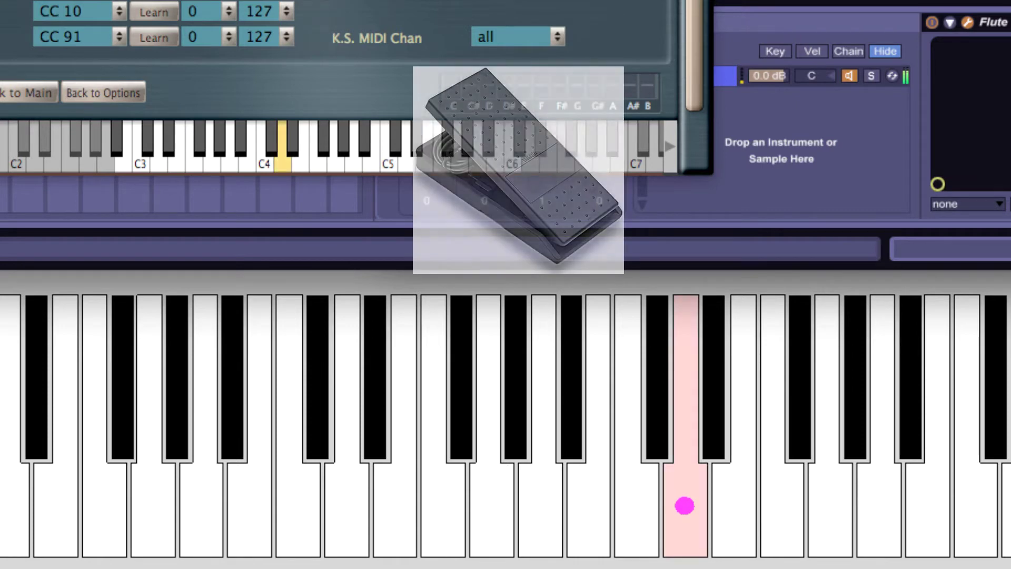
left_click(672, 508)
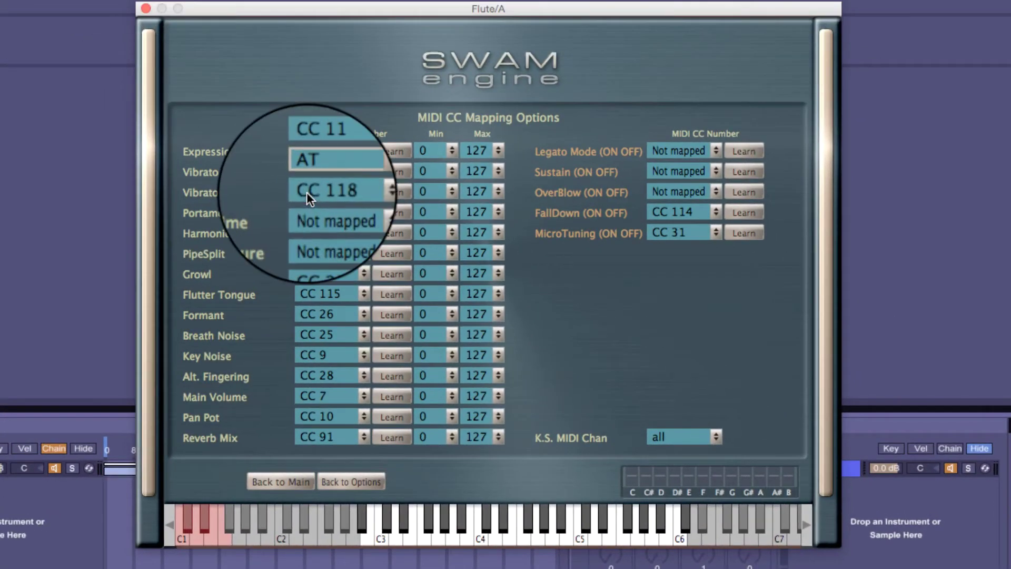
left_click(306, 192)
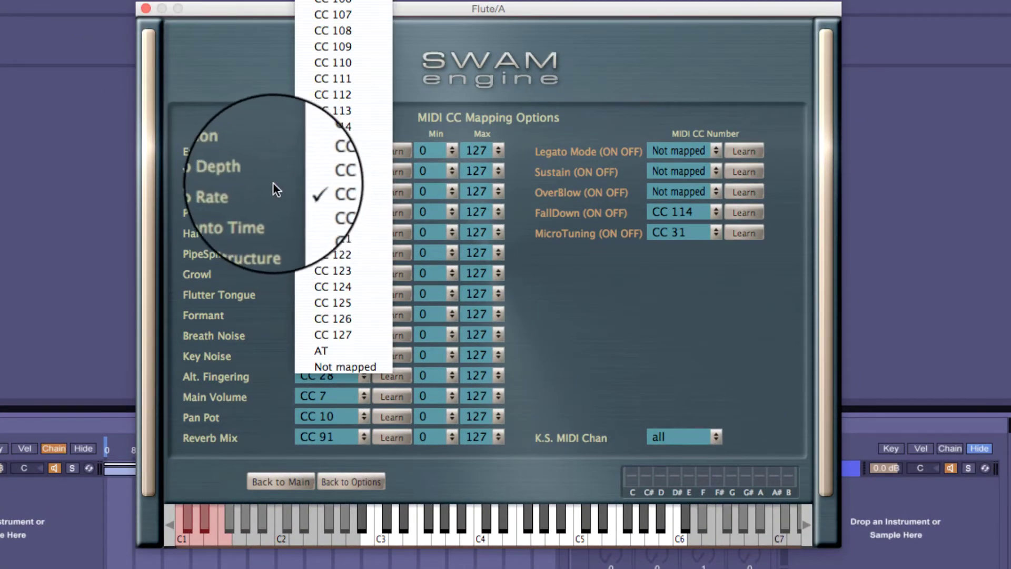
left_click(272, 183)
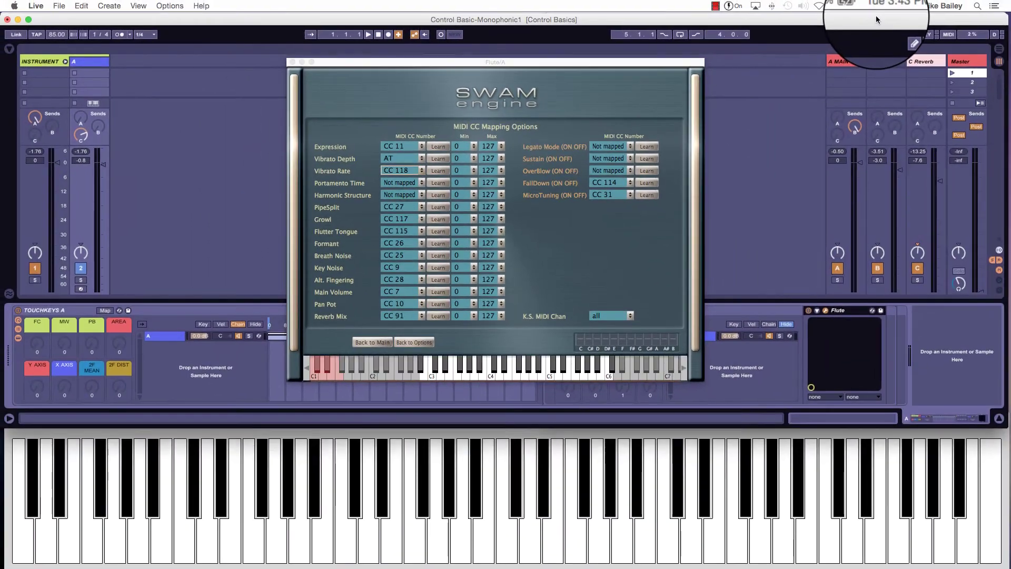
key("super+Tab")
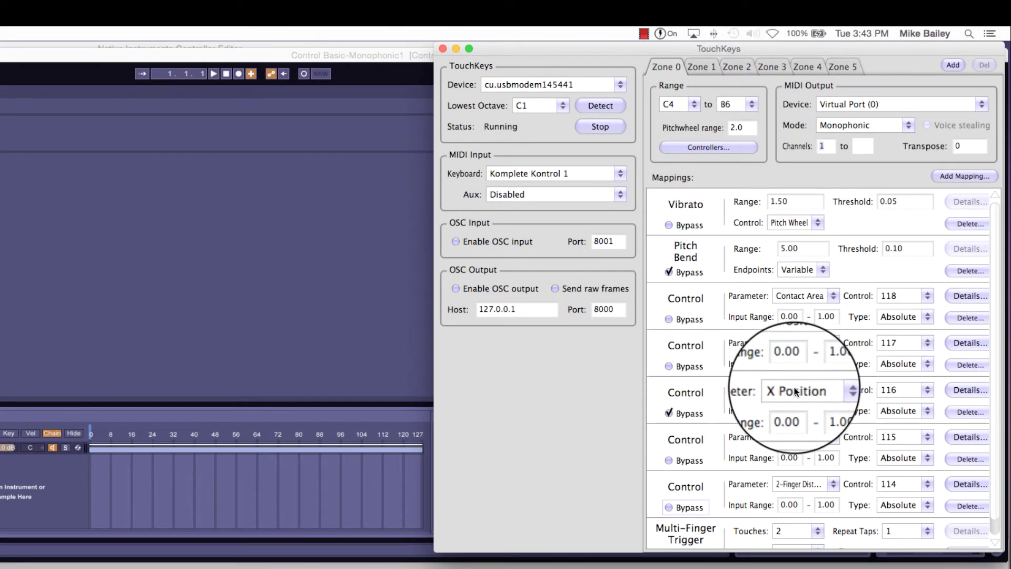
left_click(802, 296)
left_click(814, 343)
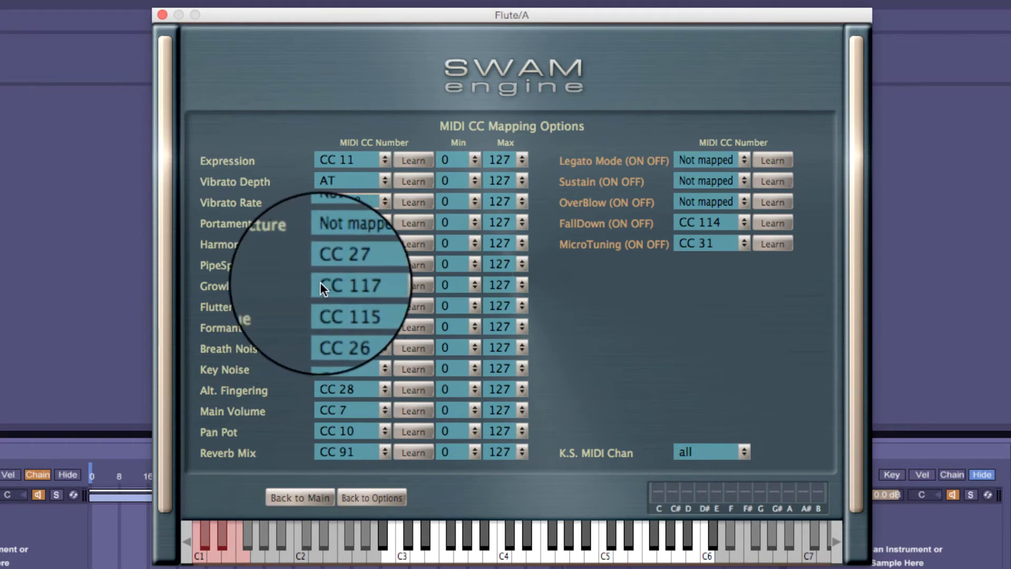
Step: Confirm the SWAM Flute's Growl control stays assigned to CC 117
left_click(345, 284)
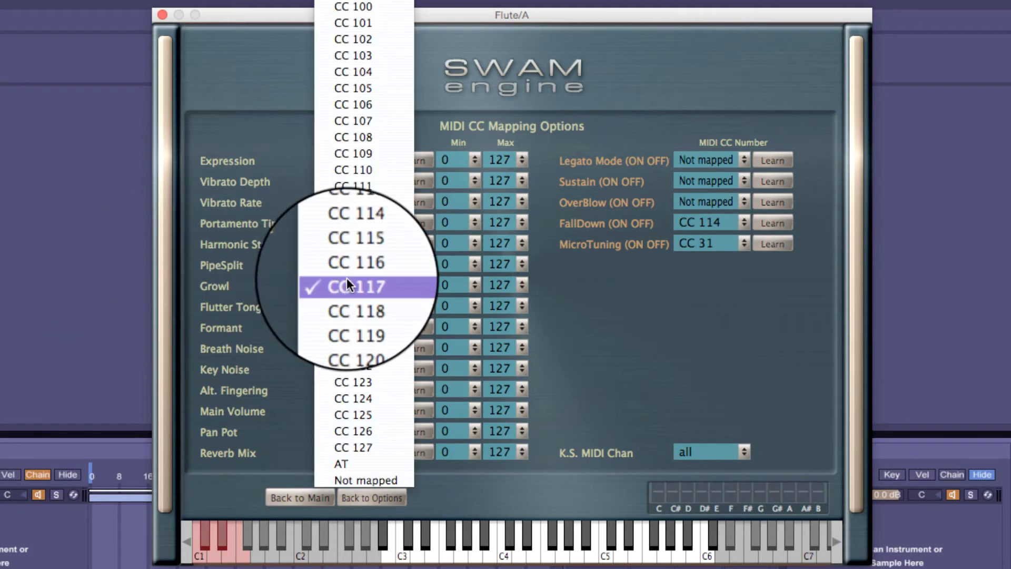
left_click(347, 279)
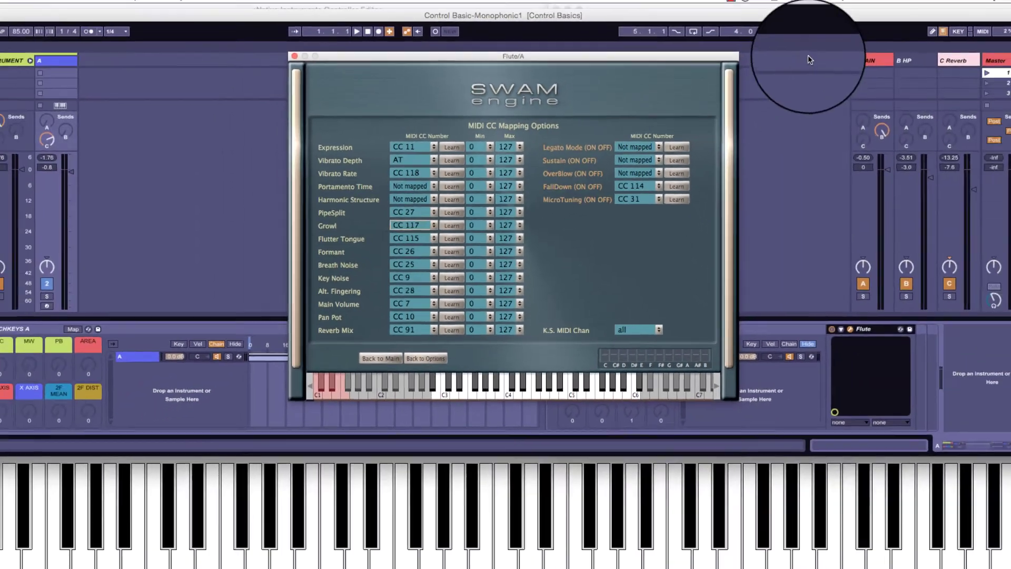
key("super+Tab")
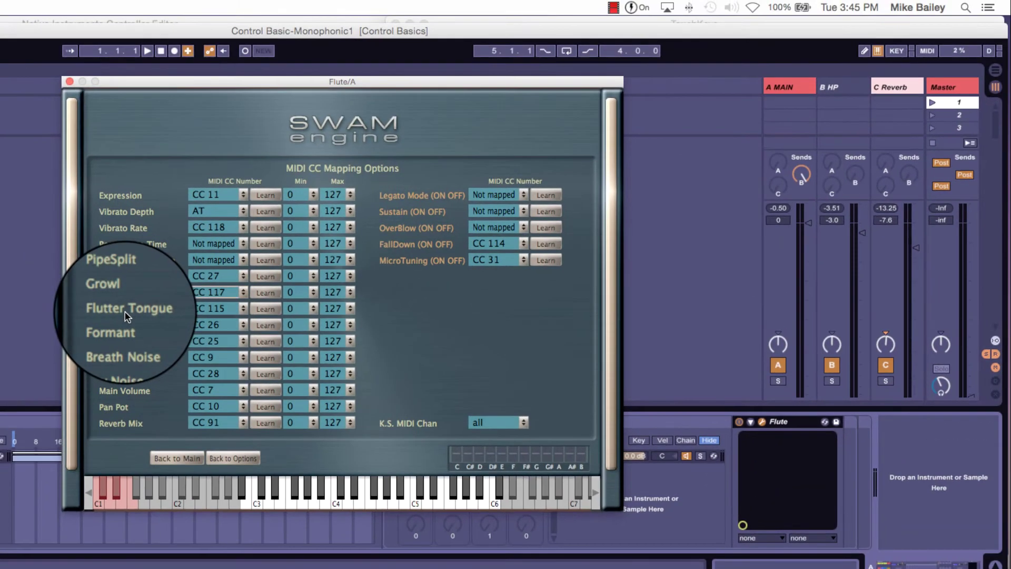
Step: Confirm Flutter Tongue stays on CC 115 and bring TouchKeys back to the front
left_click(236, 311)
left_click(232, 314)
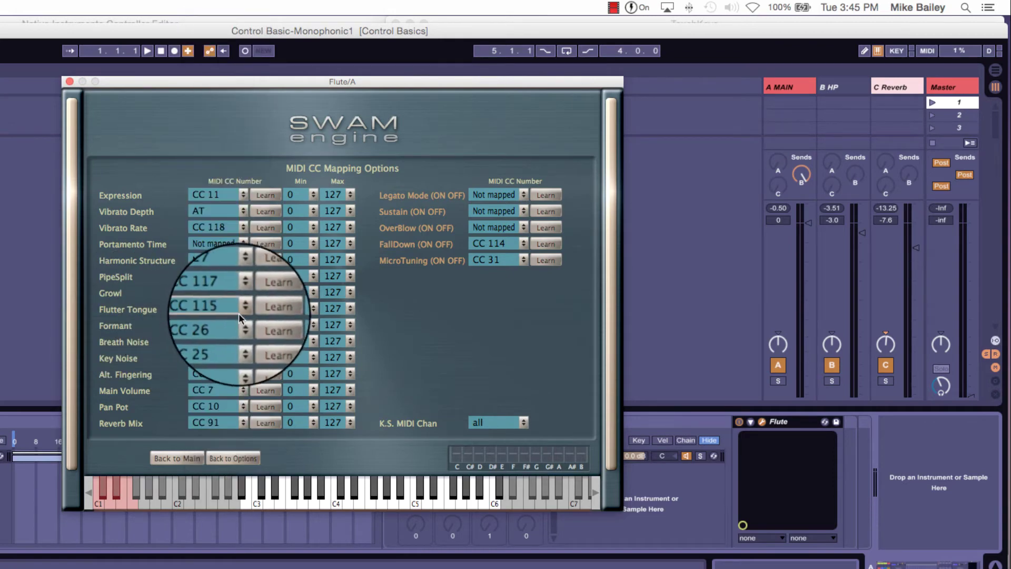
left_click(779, 17)
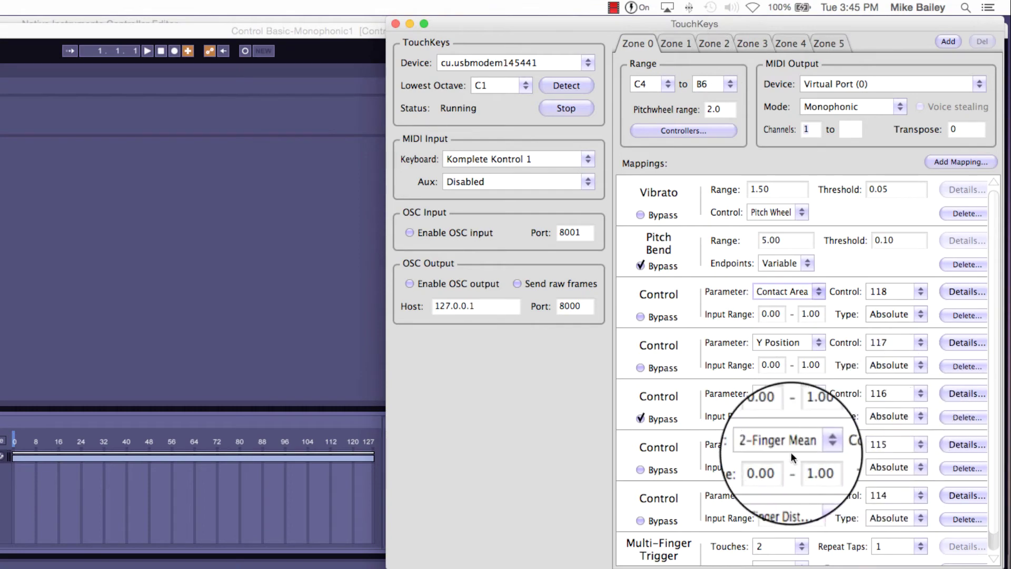
left_click(816, 446)
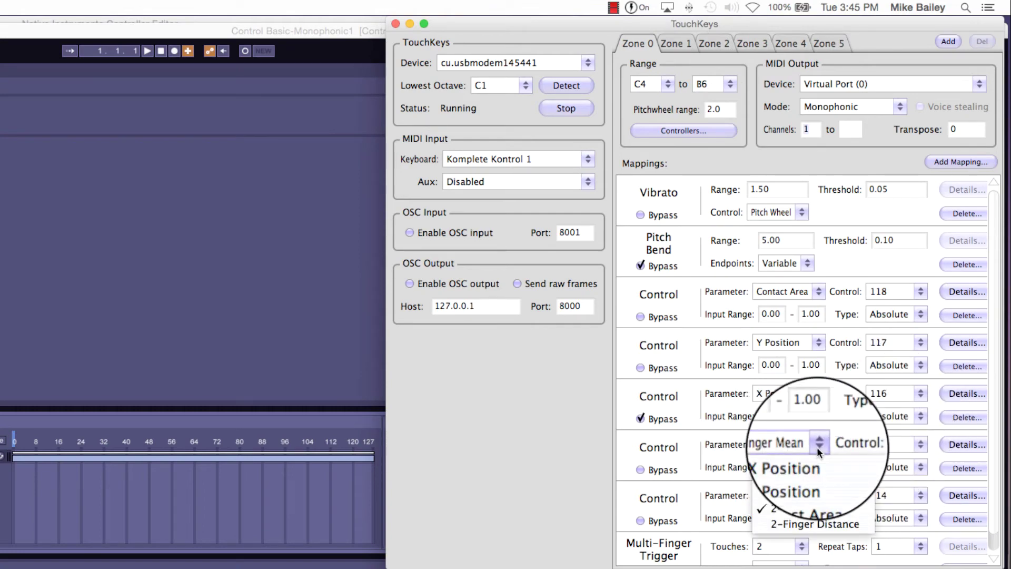
left_click(816, 447)
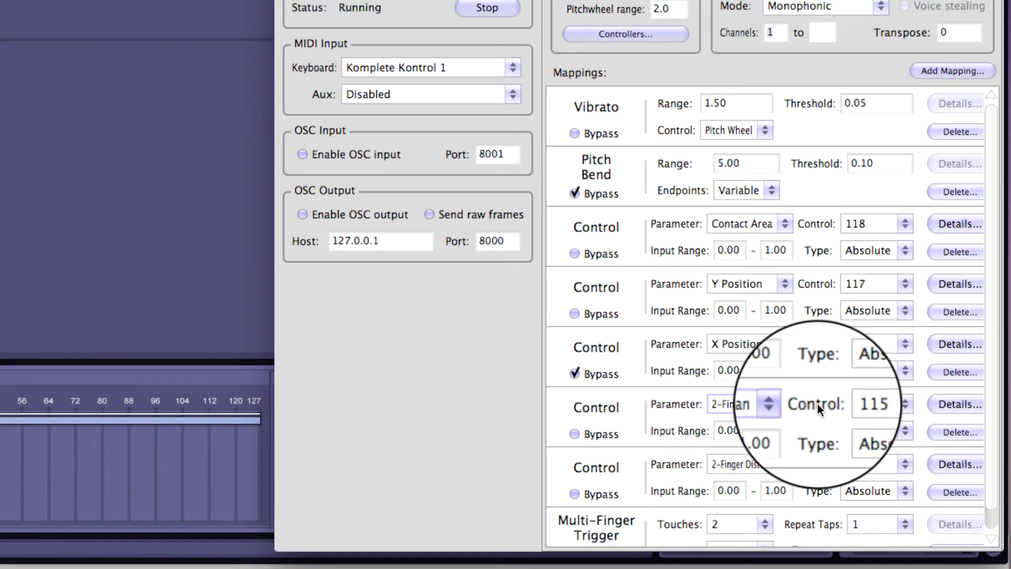
left_click(784, 464)
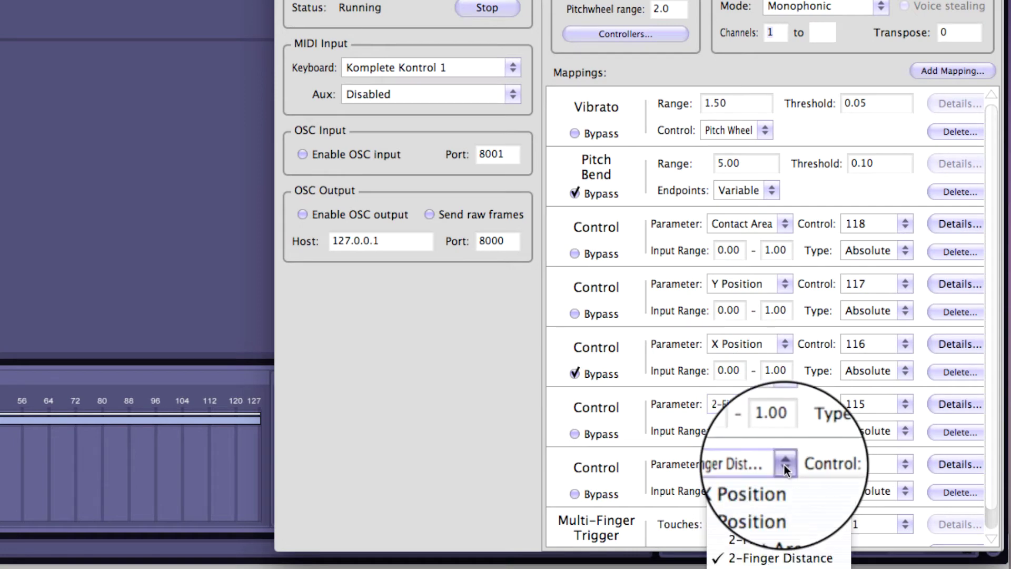
left_click(779, 555)
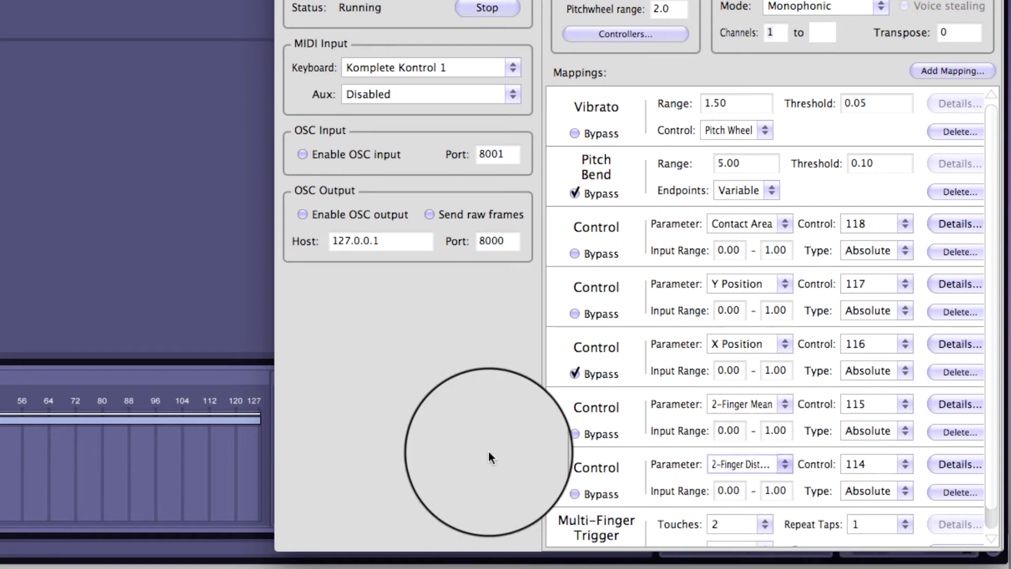
left_click(871, 466)
left_click(871, 464)
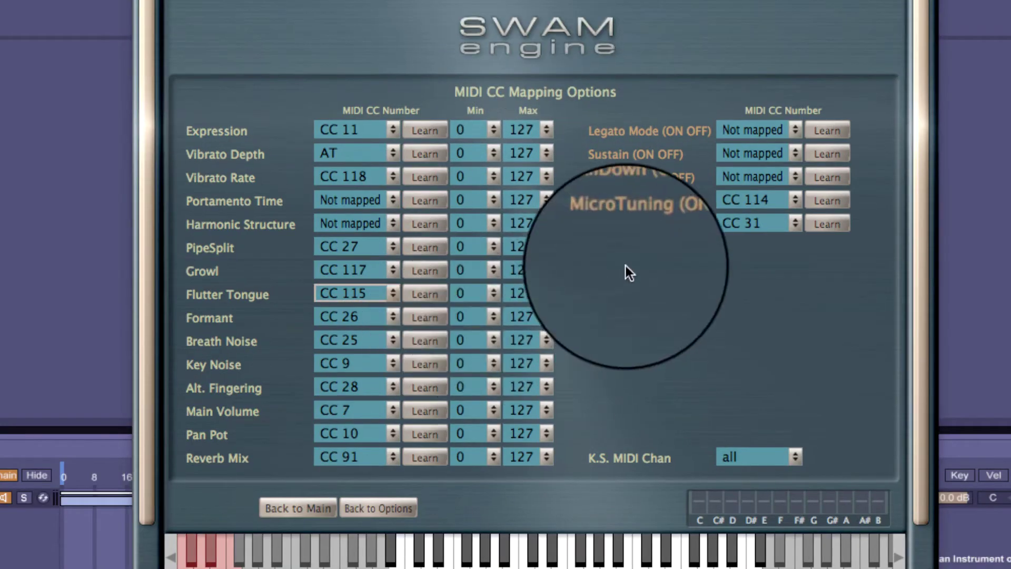
Step: Keep SWAM Flute's FallDown switch on CC 114 and return to the TouchKeys window
left_click(767, 199)
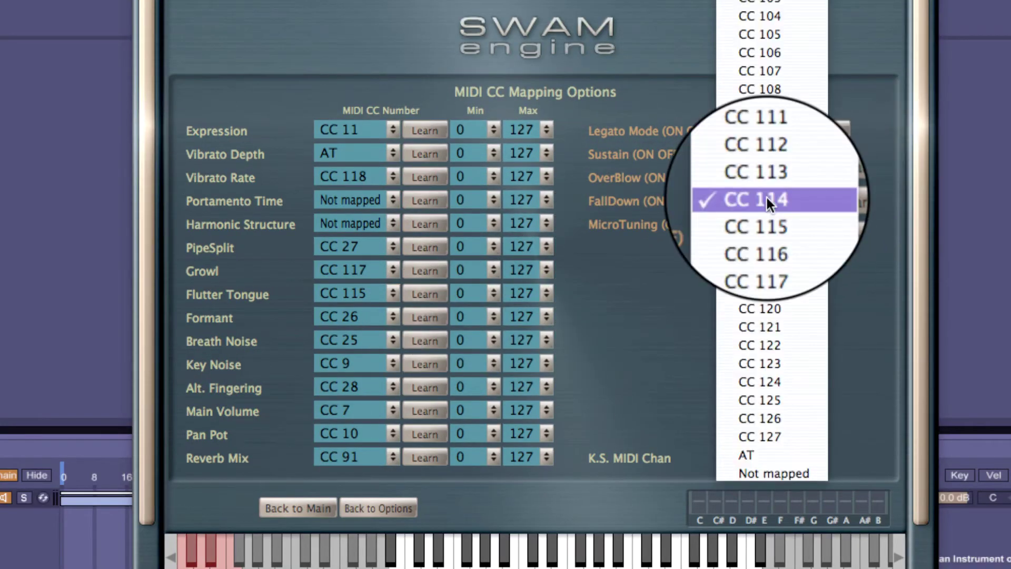
left_click(767, 199)
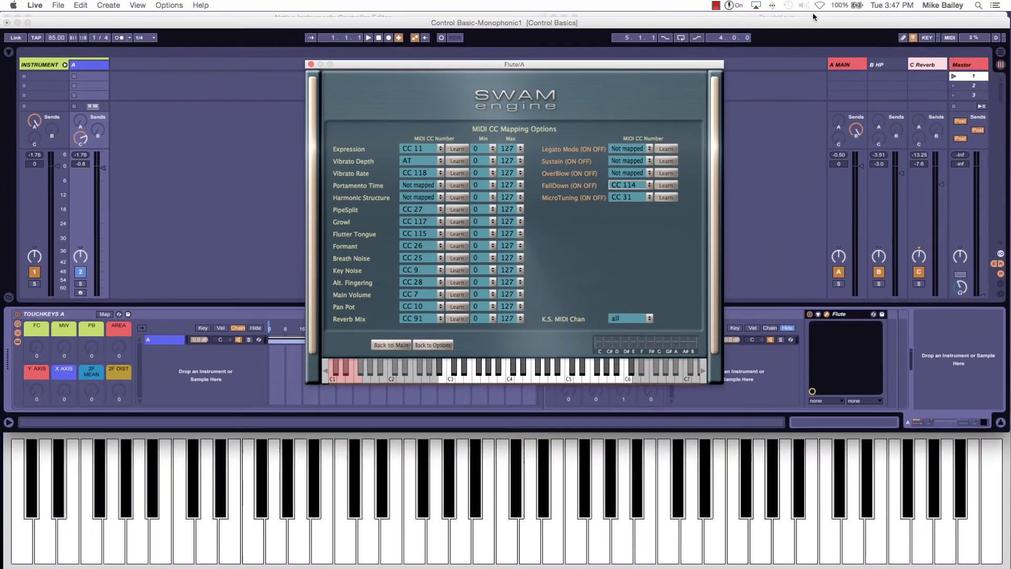
left_click(813, 15)
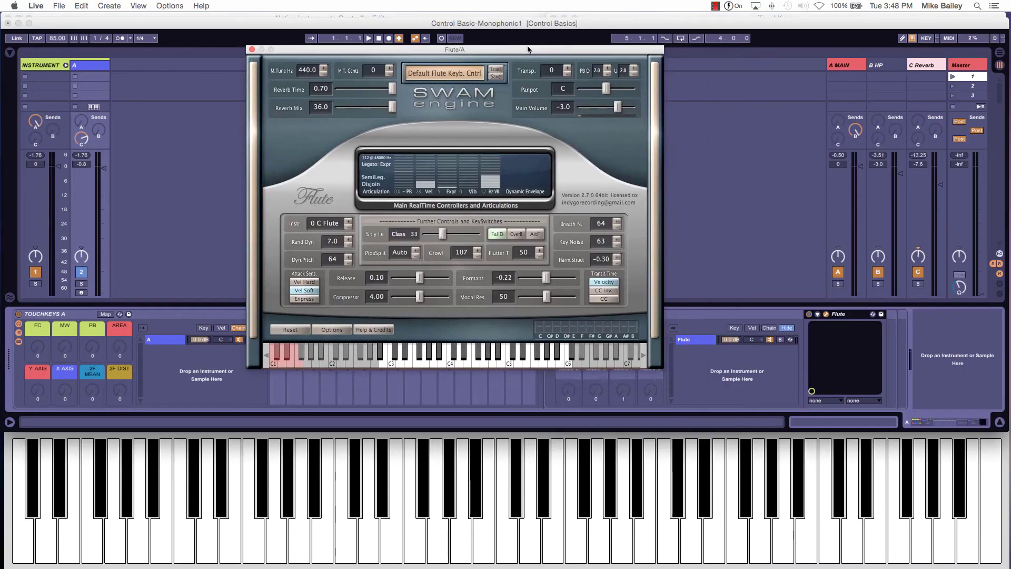
Step: Move the SWAM Flute editor window down and to the right
left_click_drag(528, 49, 544, 63)
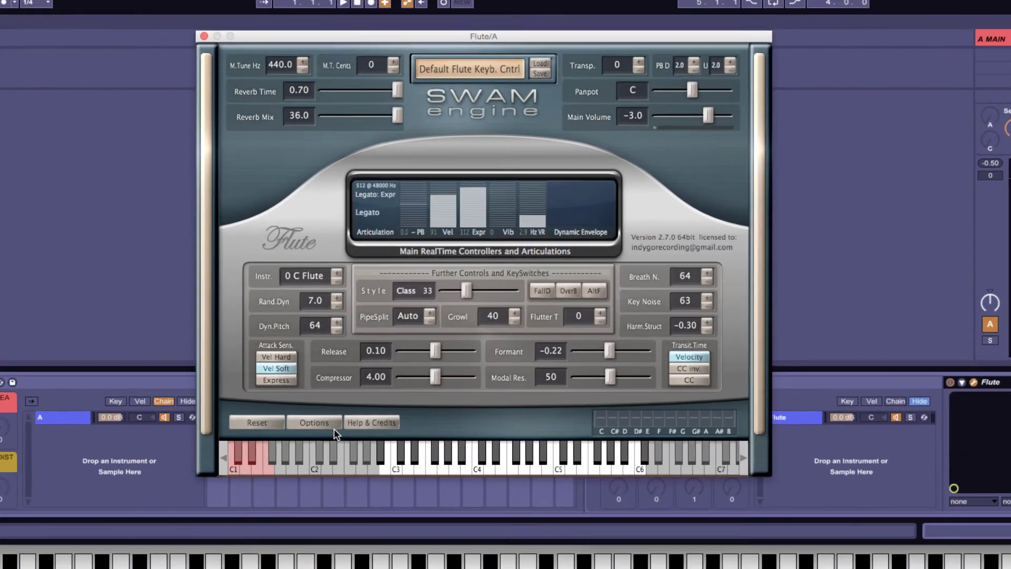
Step: In SWAM Flute's MIDI CC Mapping options, assign a CC number to OverBlow
left_click(352, 345)
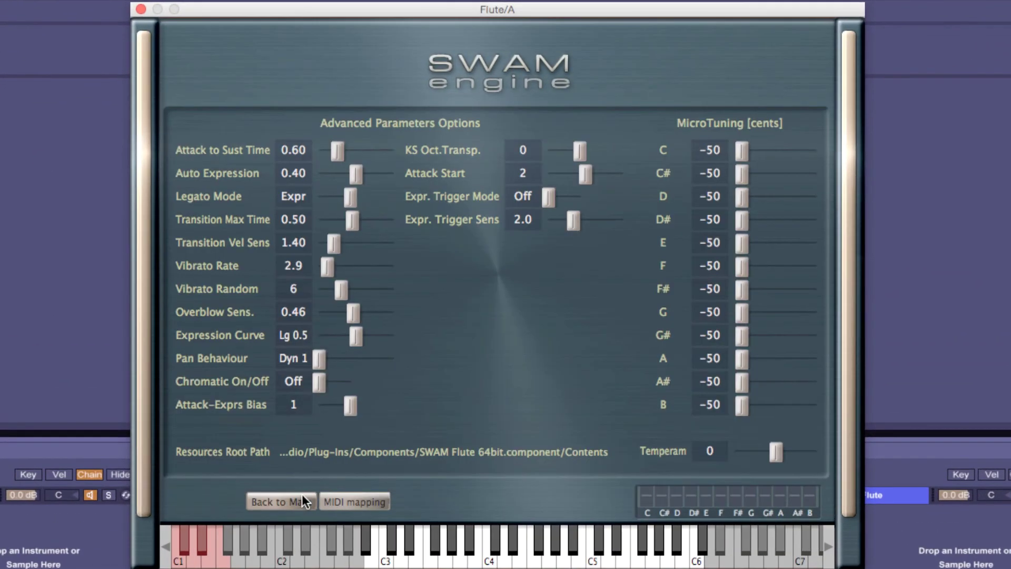
left_click(341, 500)
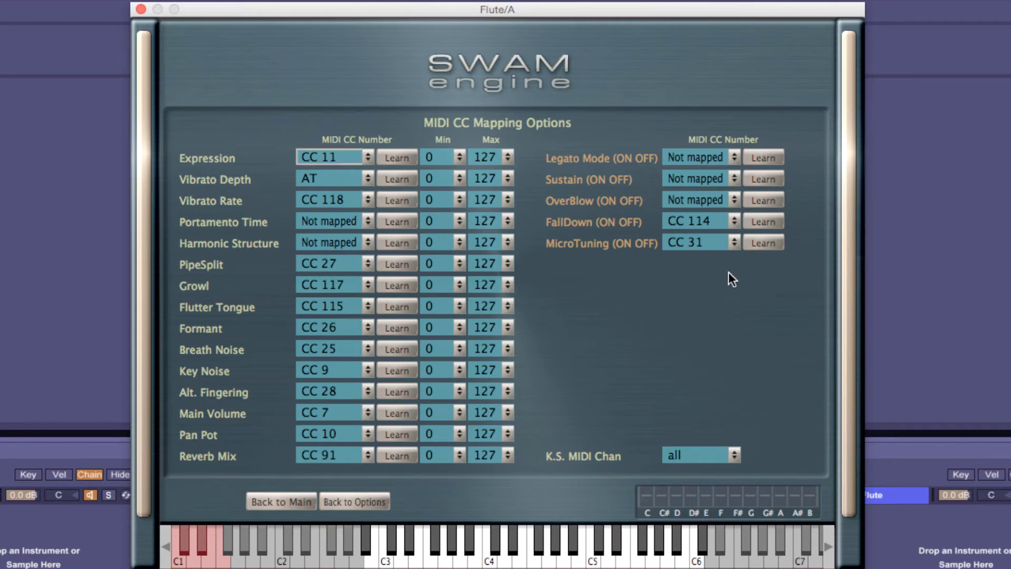
left_click(715, 200)
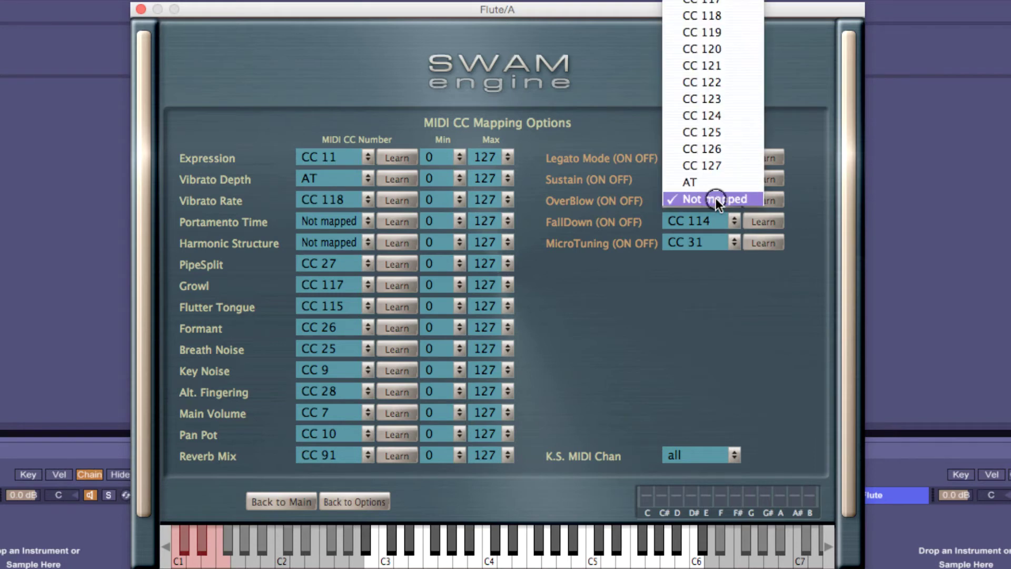
scroll(716, 199, "up", 15)
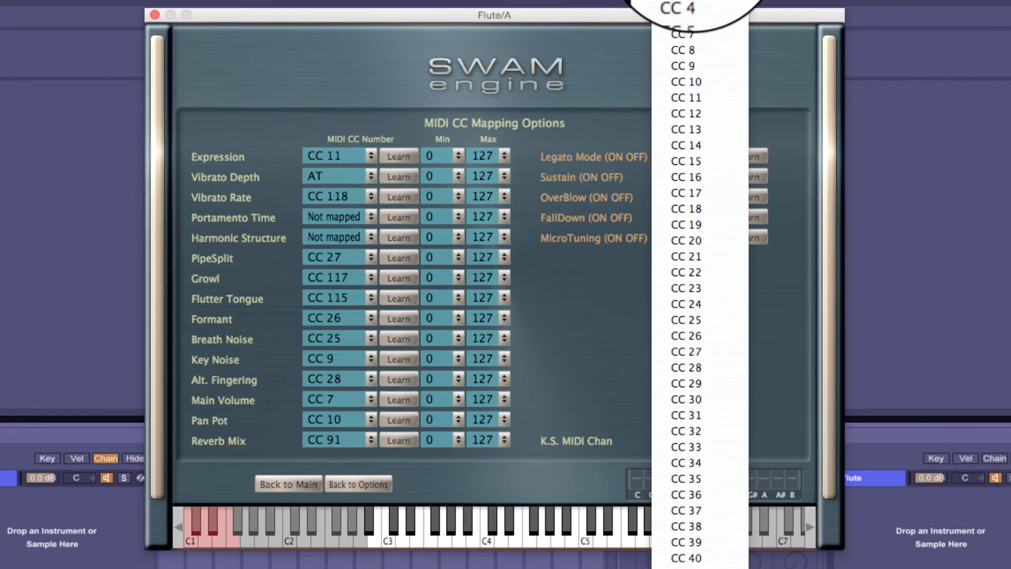
left_click(600, 24)
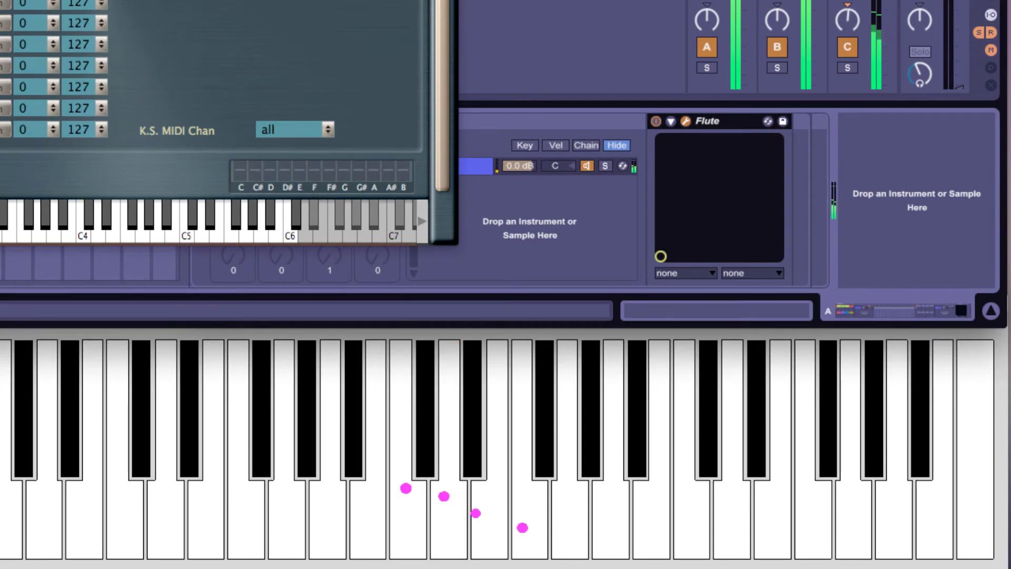
mouse_move(406, 485)
left_mouse_down()
mouse_move(488, 500)
mouse_move(477, 492)
mouse_move(494, 487)
mouse_move(503, 456)
mouse_move(497, 346)
mouse_move(495, 521)
mouse_move(501, 497)
mouse_move(497, 356)
mouse_move(490, 529)
left_mouse_up()
left_click_drag(411, 495, 443, 492)
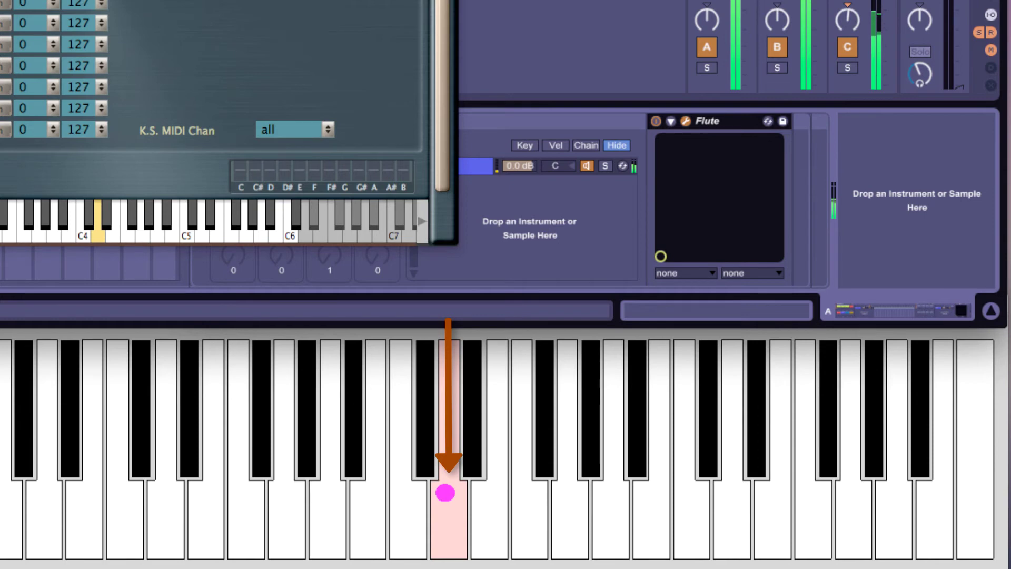
mouse_move(445, 493)
left_mouse_down()
mouse_move(449, 534)
mouse_move(449, 476)
left_mouse_up()
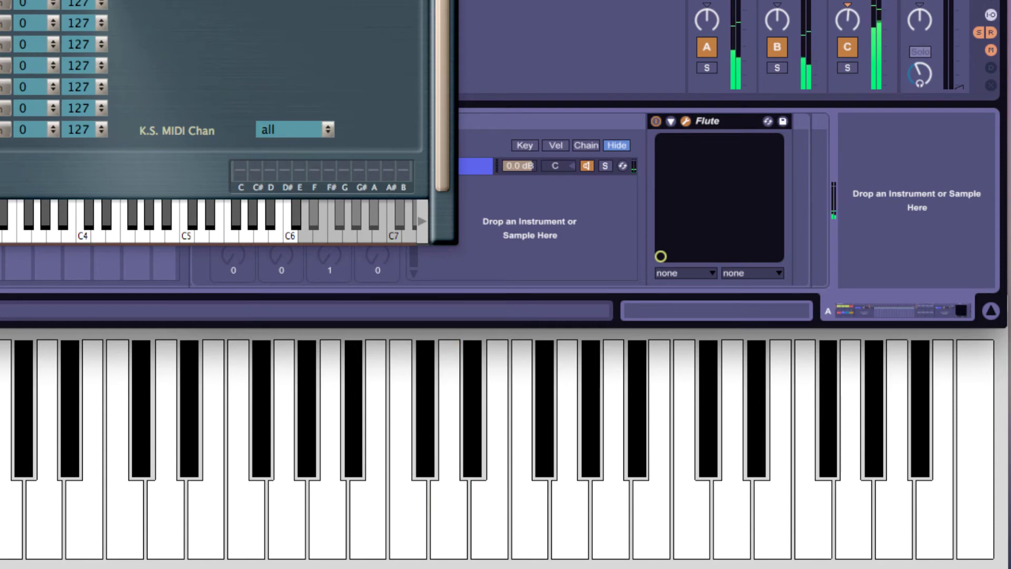
mouse_move(500, 490)
left_mouse_down()
mouse_move(488, 501)
mouse_move(487, 481)
mouse_move(490, 515)
mouse_move(413, 555)
left_mouse_up()
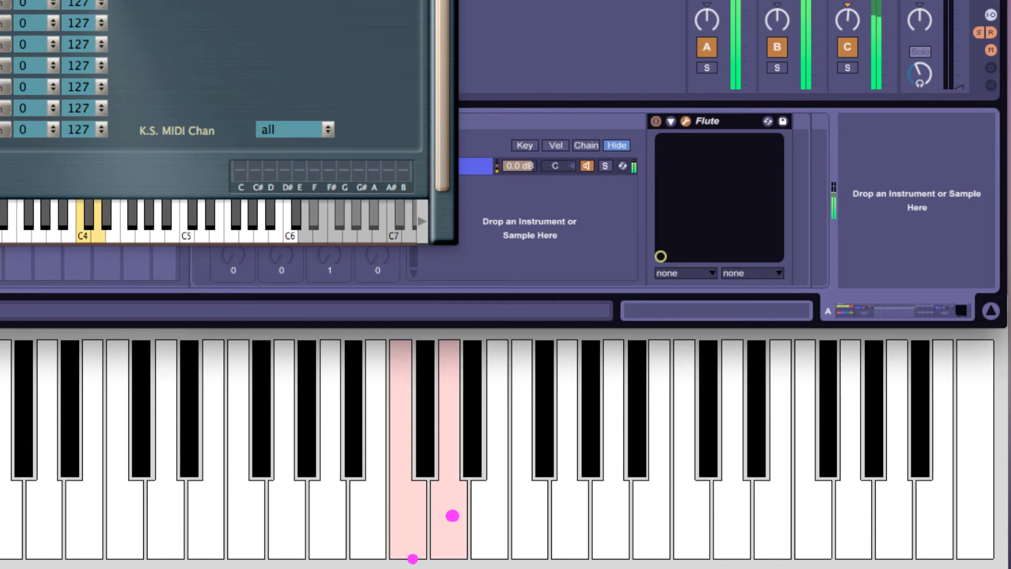
mouse_move(485, 542)
left_mouse_down()
mouse_move(502, 475)
mouse_move(496, 361)
mouse_move(500, 482)
left_mouse_up()
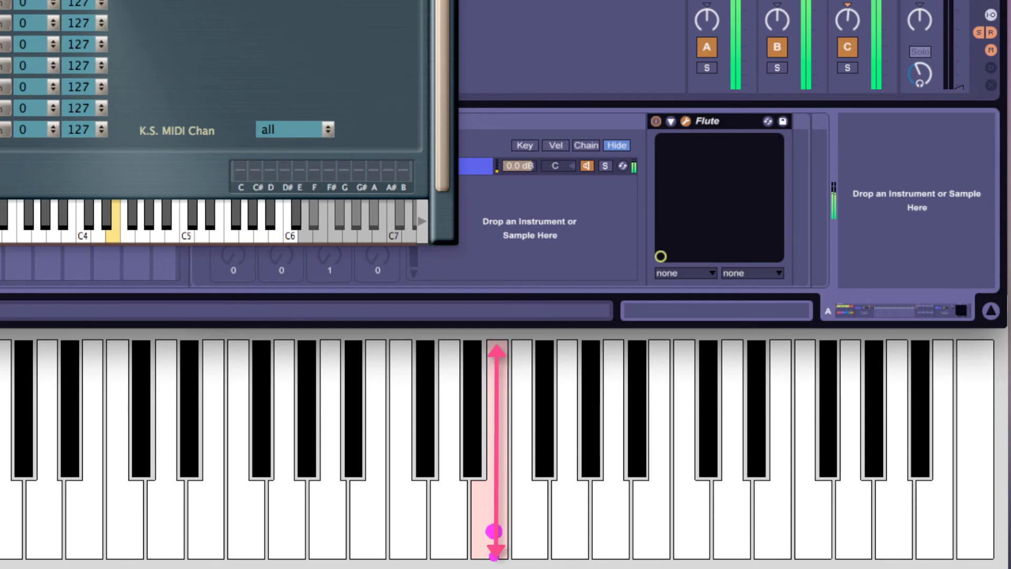
mouse_move(493, 521)
left_mouse_down()
mouse_move(496, 357)
mouse_move(481, 548)
mouse_move(497, 493)
mouse_move(497, 398)
mouse_move(501, 491)
mouse_move(487, 535)
mouse_move(489, 435)
left_mouse_up()
left_click(463, 509)
left_click(571, 539)
left_click(463, 504)
left_click(406, 481)
left_click(447, 483)
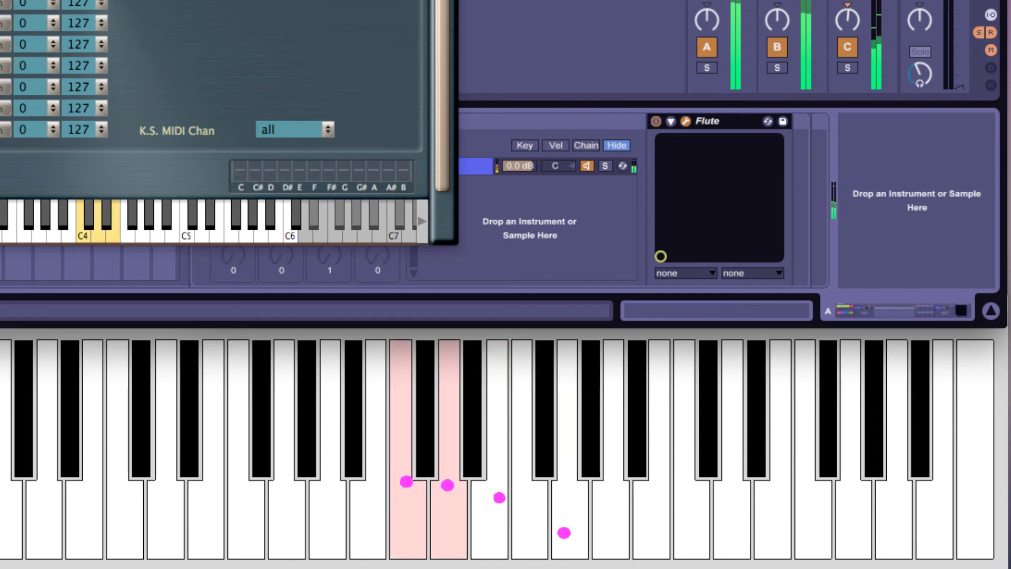
left_click(495, 499)
mouse_move(495, 498)
left_mouse_down()
mouse_move(494, 472)
mouse_move(487, 536)
left_mouse_up()
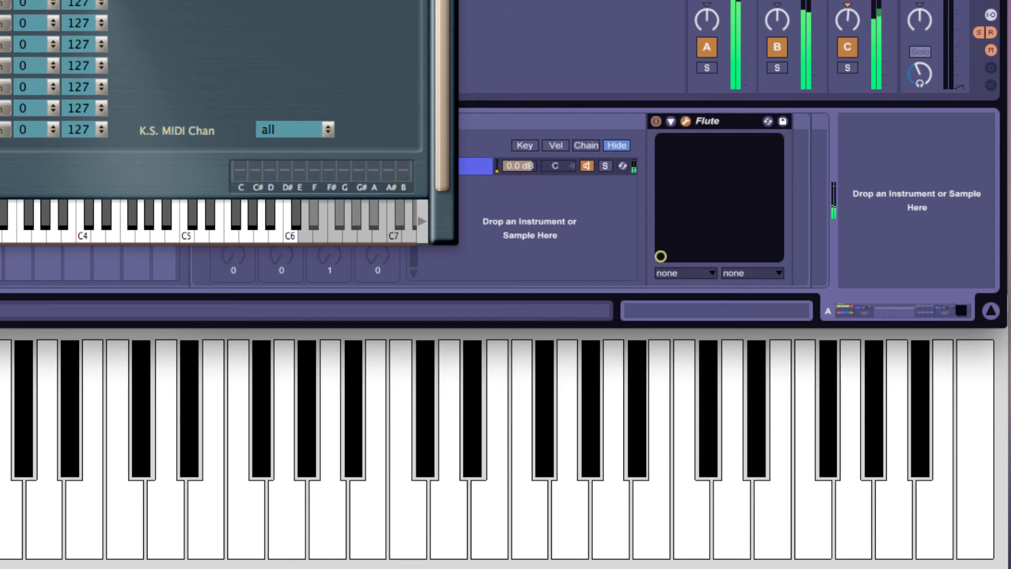
left_click(426, 494)
left_click(463, 487)
left_click(508, 492)
left_click(570, 531)
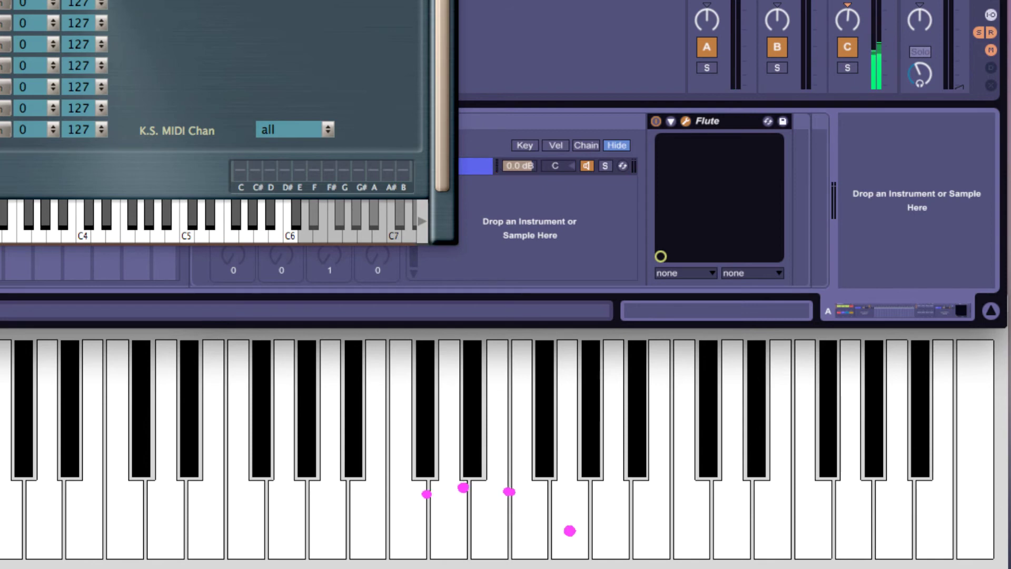
left_click(316, 556)
left_click(447, 483)
left_click(483, 503)
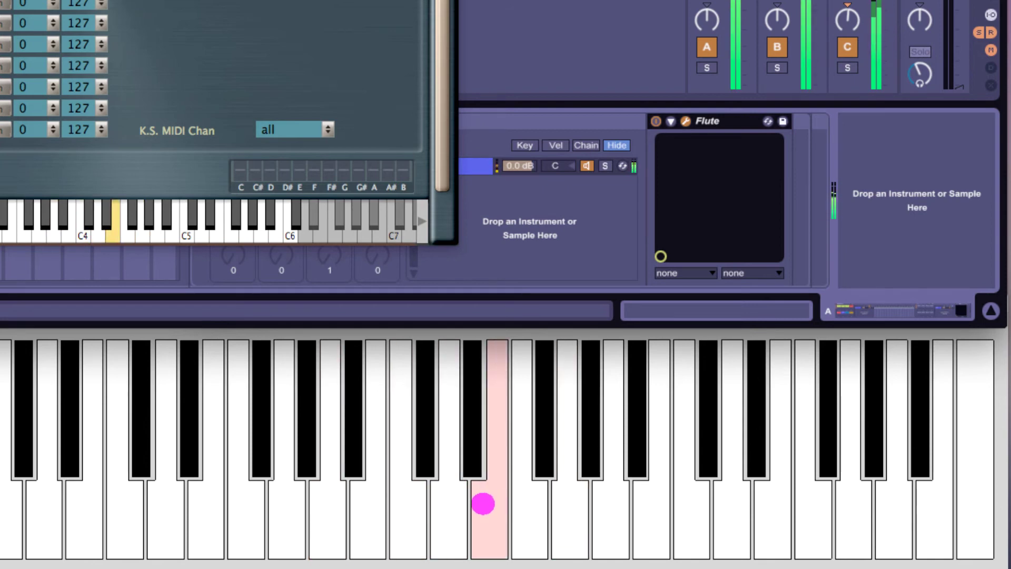
left_click_drag(483, 504, 495, 543)
left_click(551, 549)
left_click(418, 504)
left_click(447, 481)
left_click(485, 491)
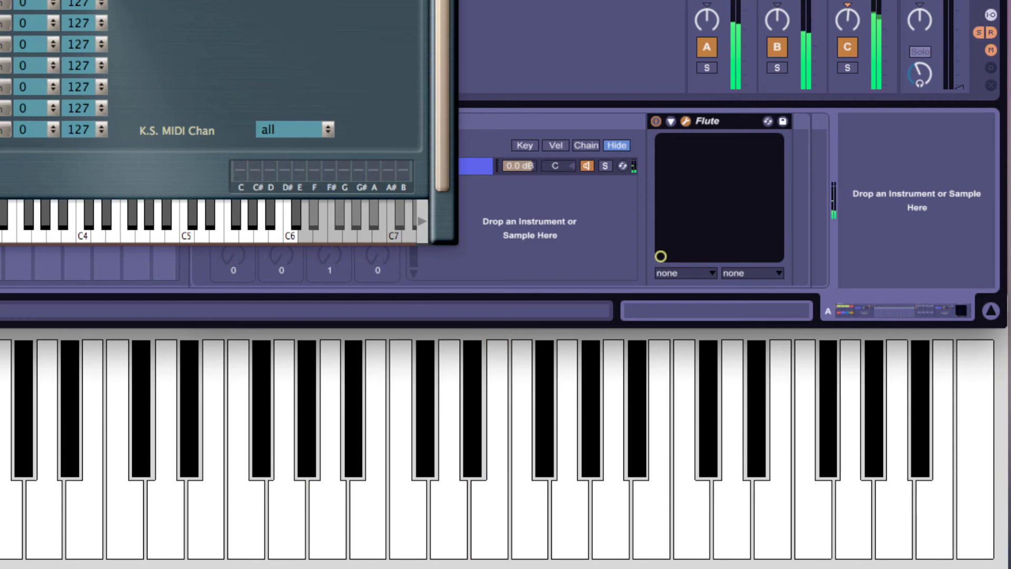
left_click(287, 527)
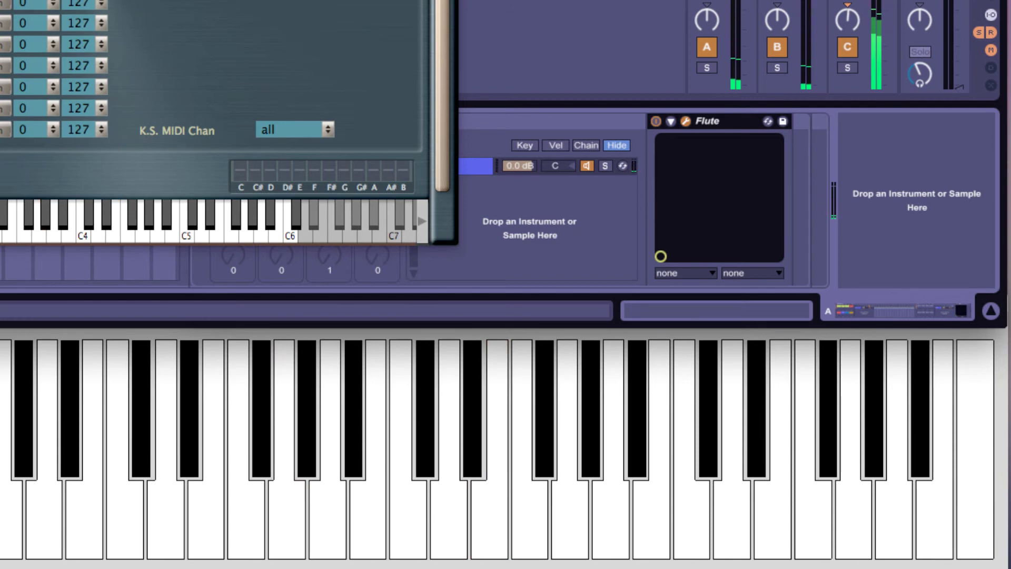
left_click(570, 528)
mouse_move(523, 515)
left_mouse_down()
mouse_move(523, 343)
mouse_move(519, 527)
mouse_move(521, 348)
mouse_move(521, 519)
left_mouse_up()
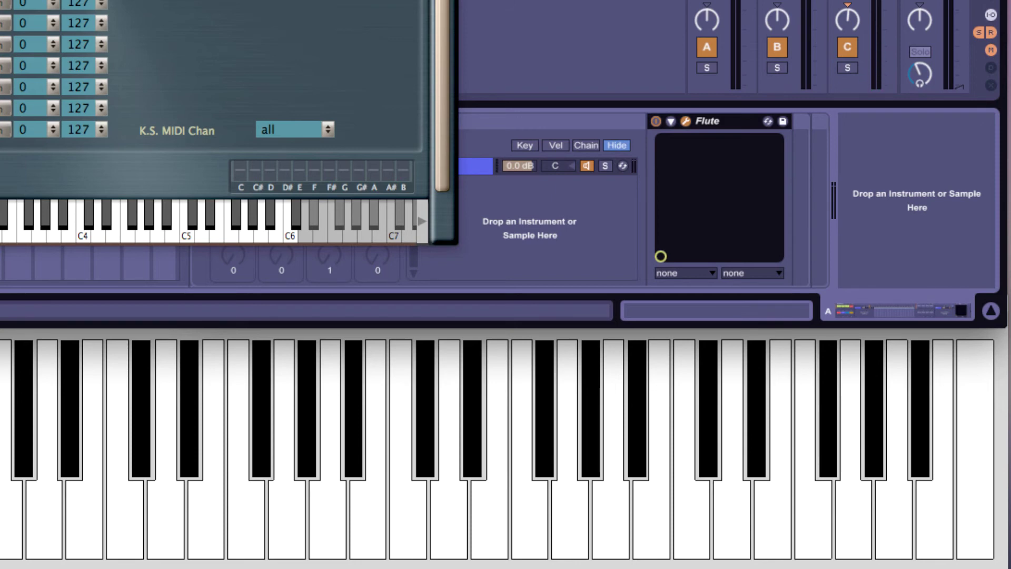
Step: Test touch response by playing single notes, a black key, and held neighbouring notes
left_click_drag(566, 499, 561, 498)
left_click(474, 477)
left_click(443, 509)
left_click(295, 551)
left_click(330, 521)
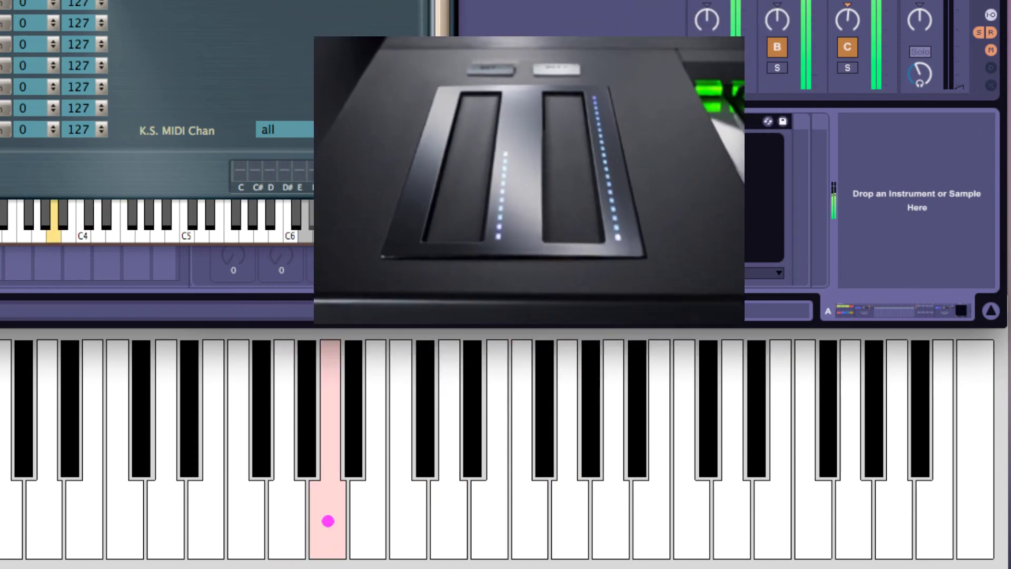
left_click(243, 478)
left_click(278, 488)
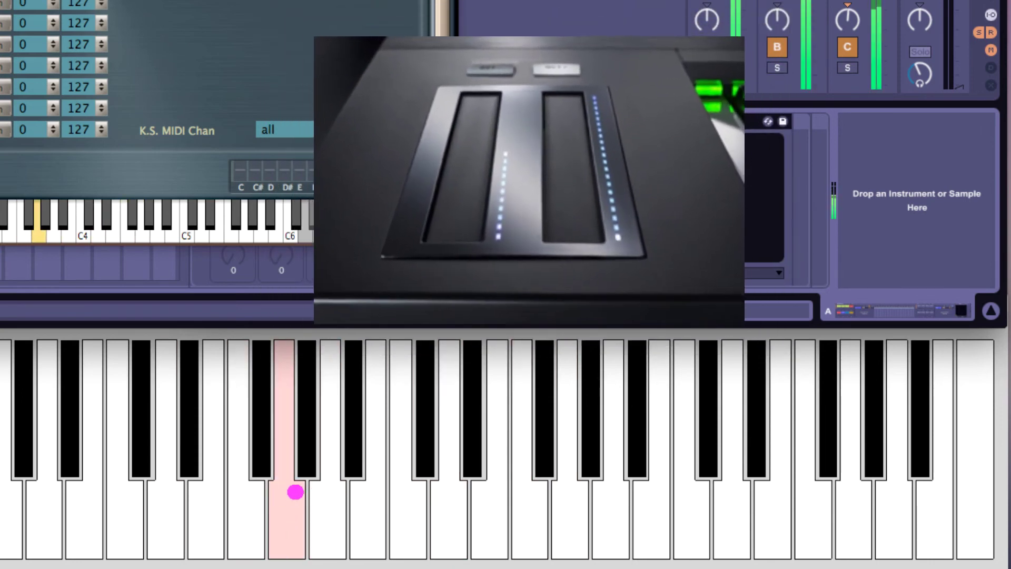
left_click(331, 483)
Step: Return to the flute's main controls and hold and slide notes to vary Growl
left_click(173, 553)
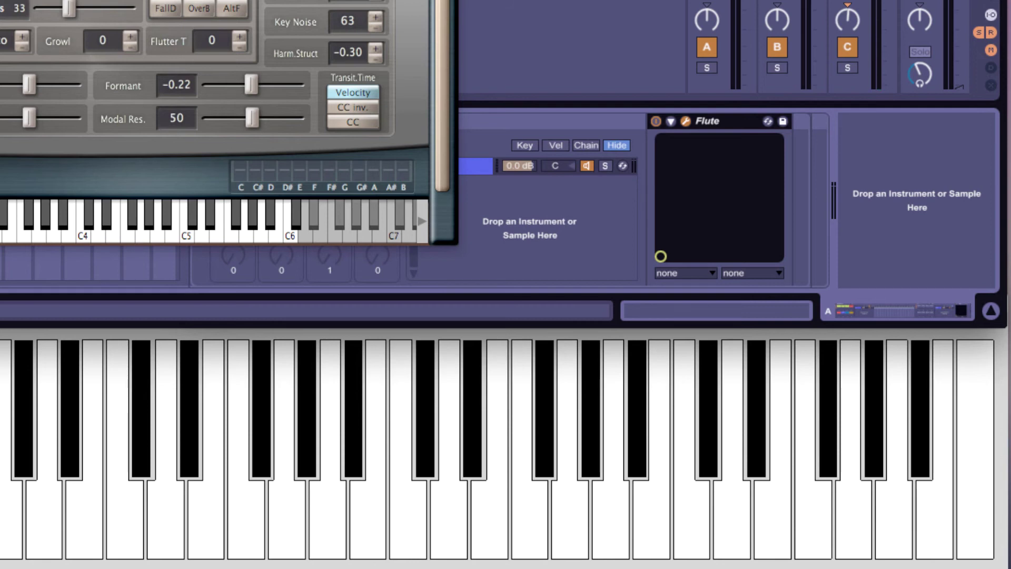
left_click(409, 517)
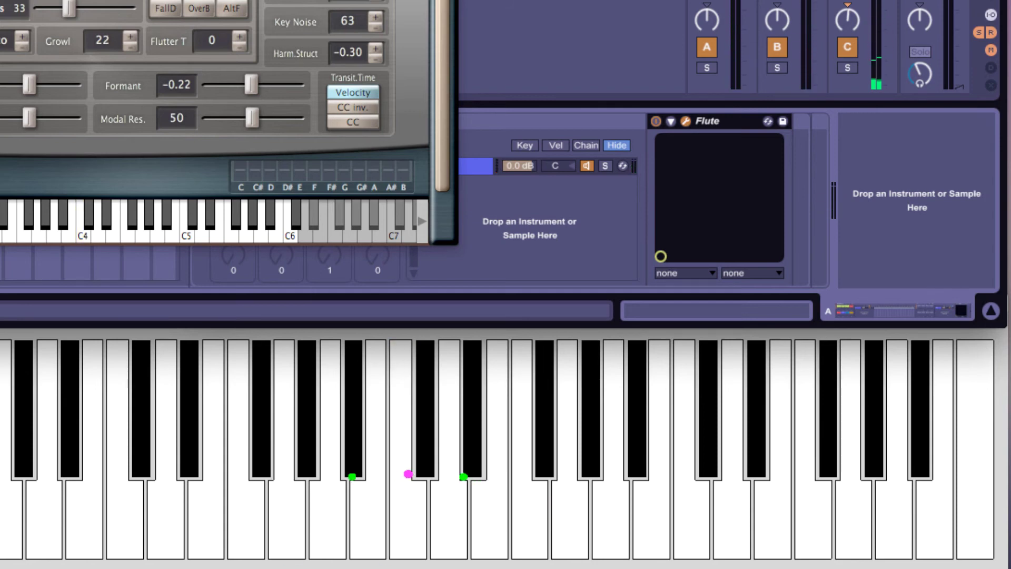
left_click(294, 555)
left_click(415, 485)
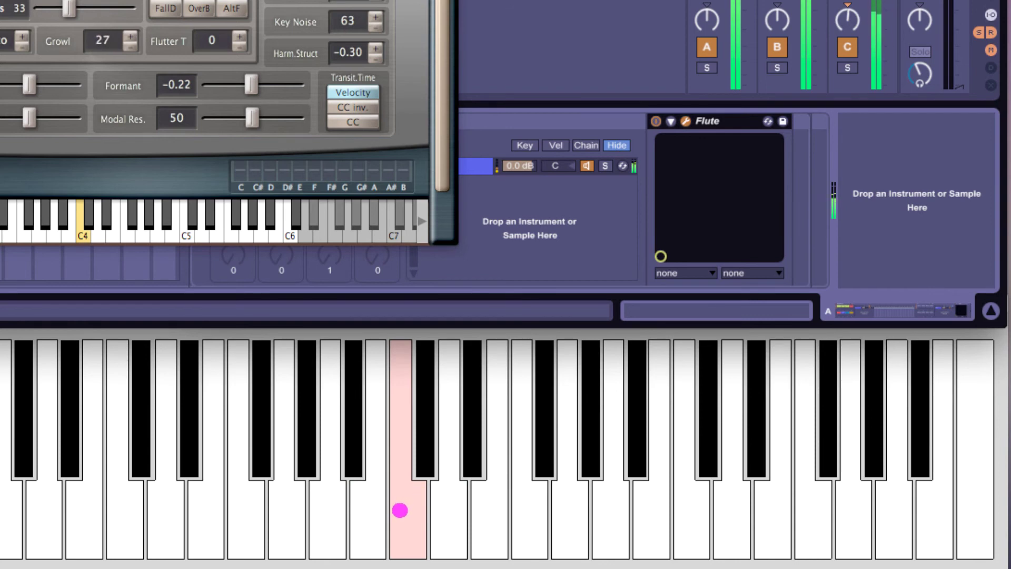
left_click(463, 474)
mouse_move(397, 473)
left_mouse_down()
mouse_move(401, 517)
mouse_move(417, 511)
mouse_move(402, 532)
mouse_move(401, 478)
mouse_move(539, 492)
mouse_move(479, 472)
mouse_move(407, 544)
mouse_move(447, 492)
mouse_move(403, 498)
left_mouse_up()
left_click(355, 476)
left_click(465, 476)
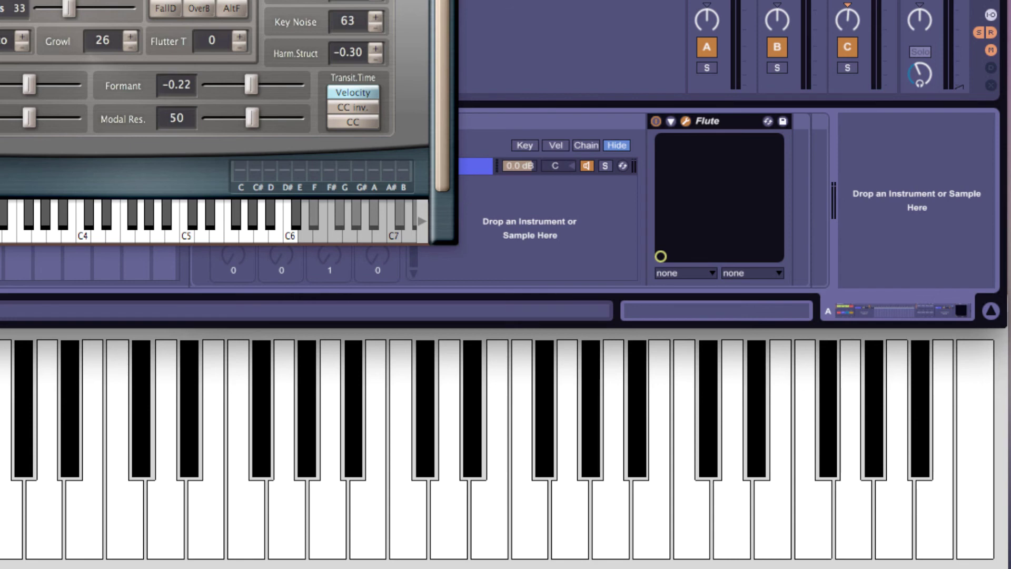
Step: Shape held notes to raise Growl and Flutter T, ending on a held black key
left_click_drag(404, 503, 404, 471)
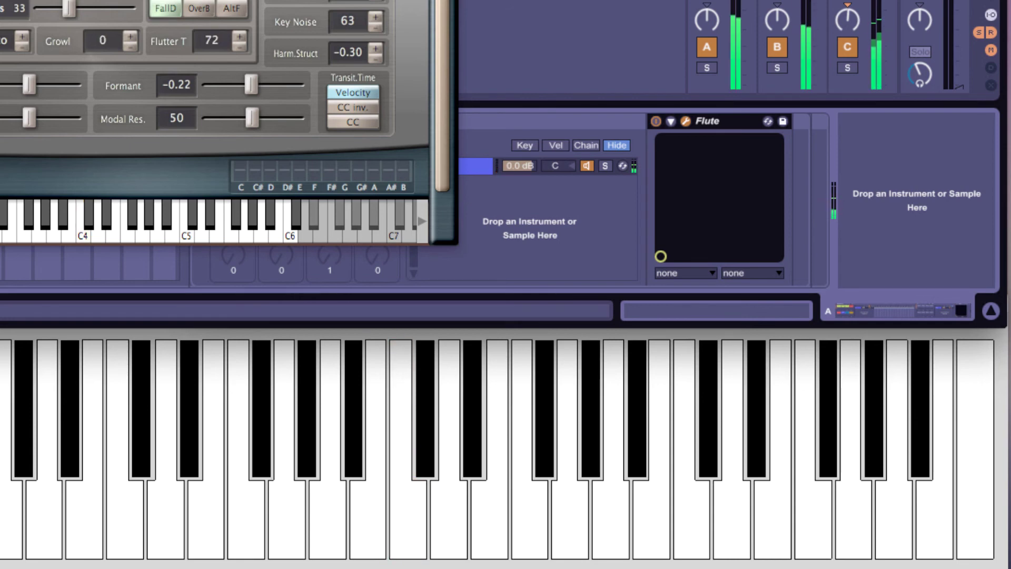
left_click_drag(474, 470, 472, 472)
left_click_drag(282, 558, 282, 558)
left_click_drag(578, 510, 551, 505)
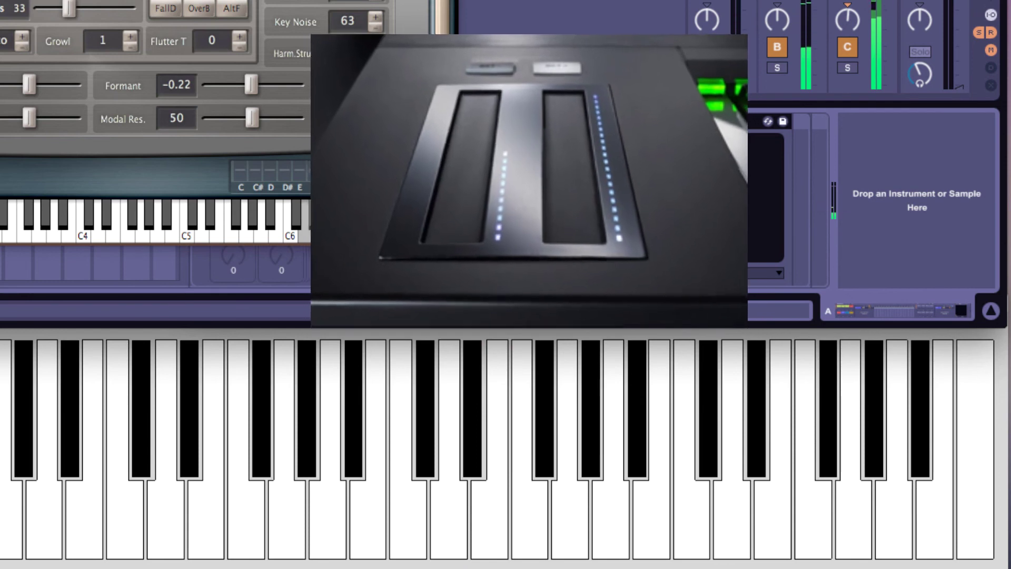
left_click_drag(557, 510, 558, 511)
left_click_drag(517, 483, 517, 482)
left_click(416, 548)
left_click(437, 508)
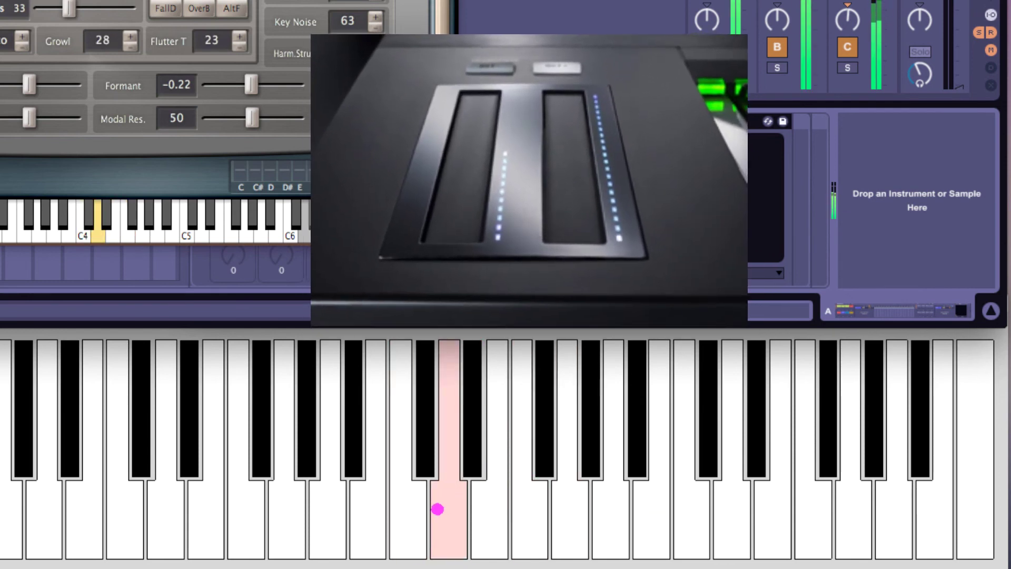
left_click(400, 467)
left_click_drag(348, 472, 331, 489)
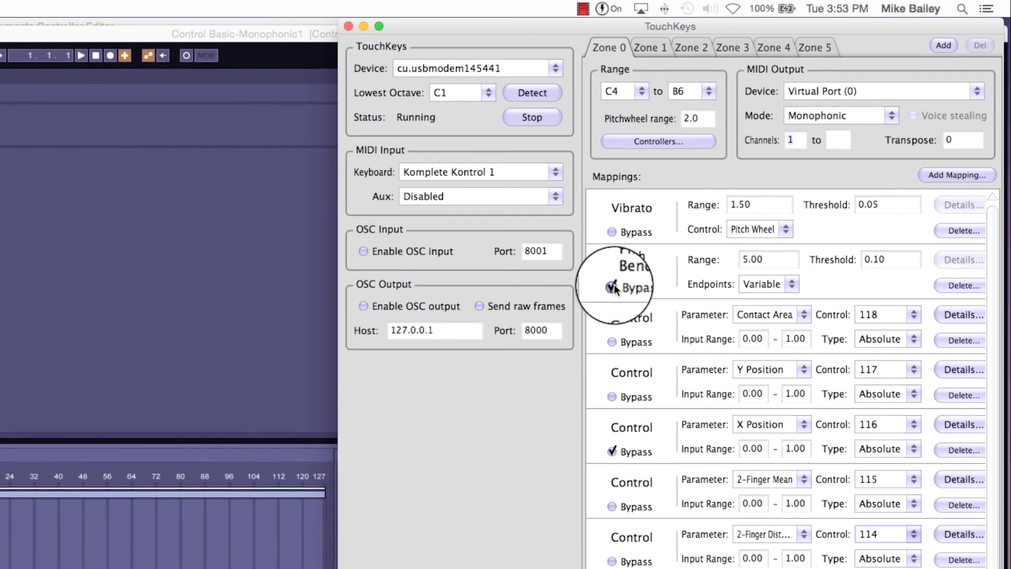
Step: Re-enable Zone 0's Pitch Bend mapping at range 5.00 and bypass the Y Position mapping
left_click(614, 285)
left_click(750, 259)
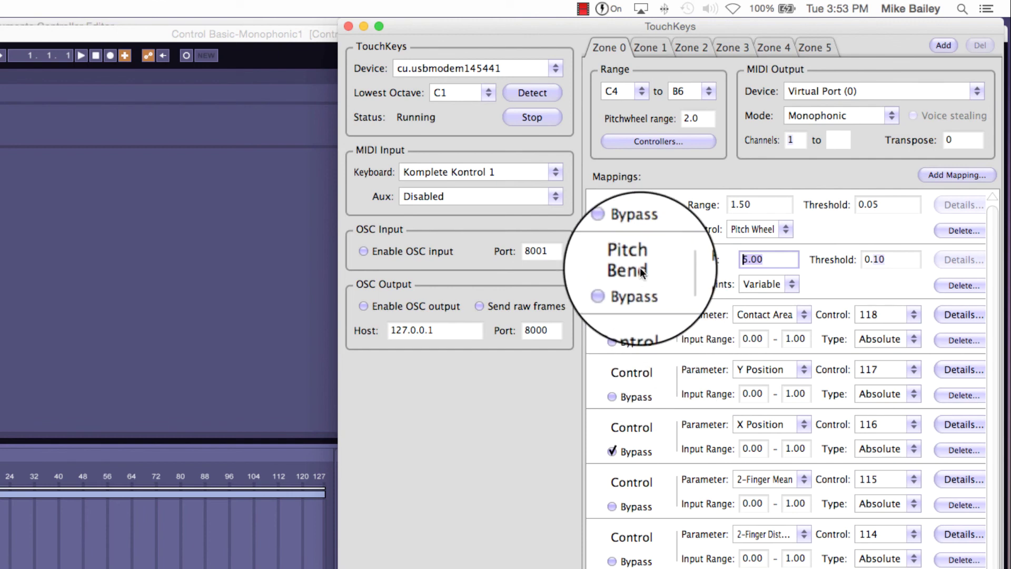
left_click(611, 396)
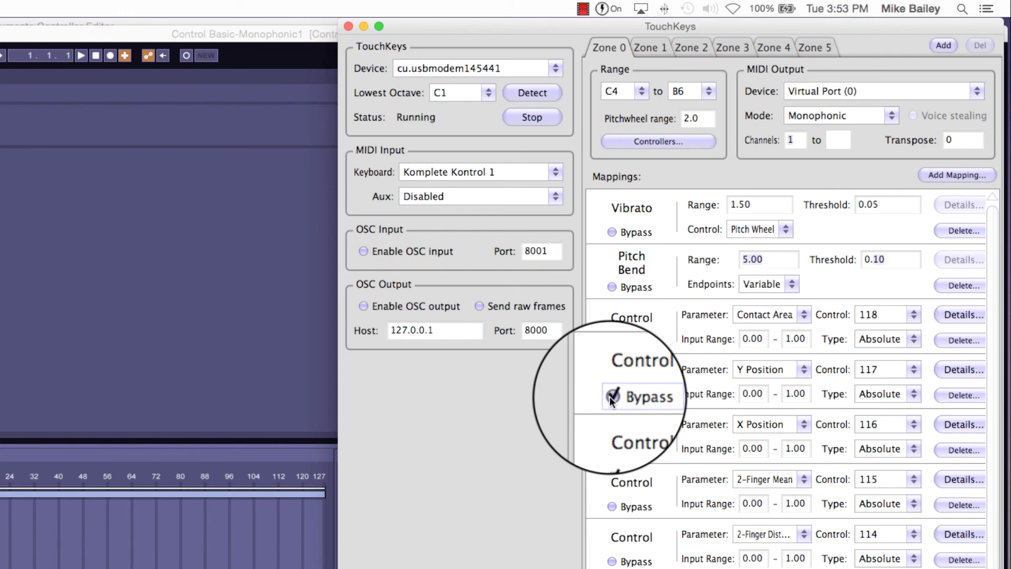